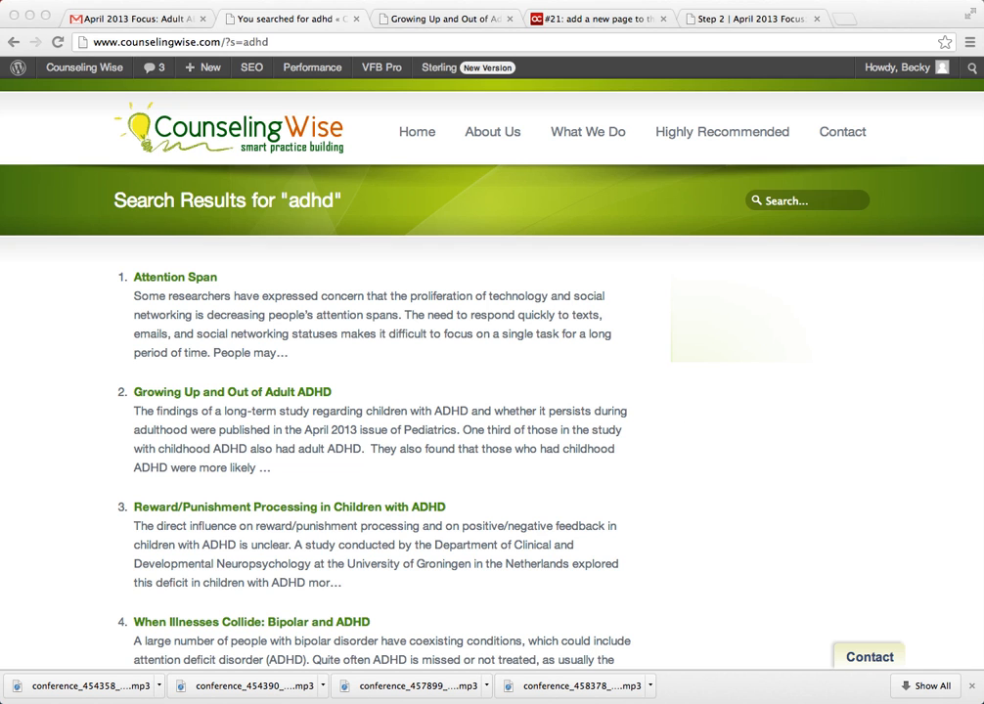
Step: Open the Counseling Wise site's admin dashboard and go to the Wysija newsletters list
left_click_drag(0, 0, 769, 536)
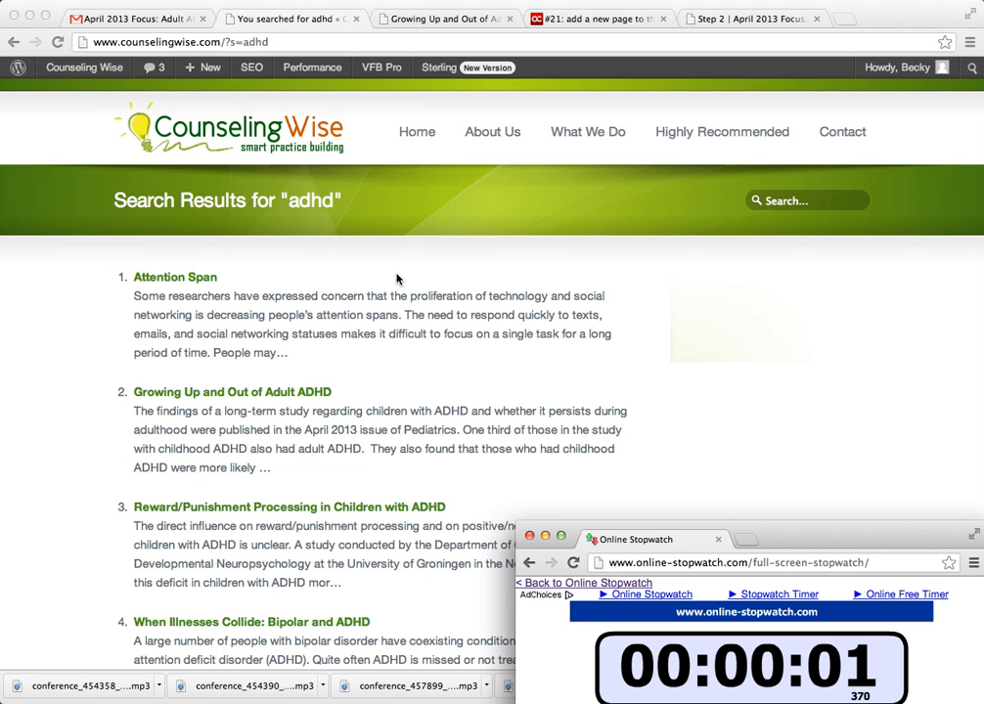
mouse_move(66, 70)
left_click(61, 95)
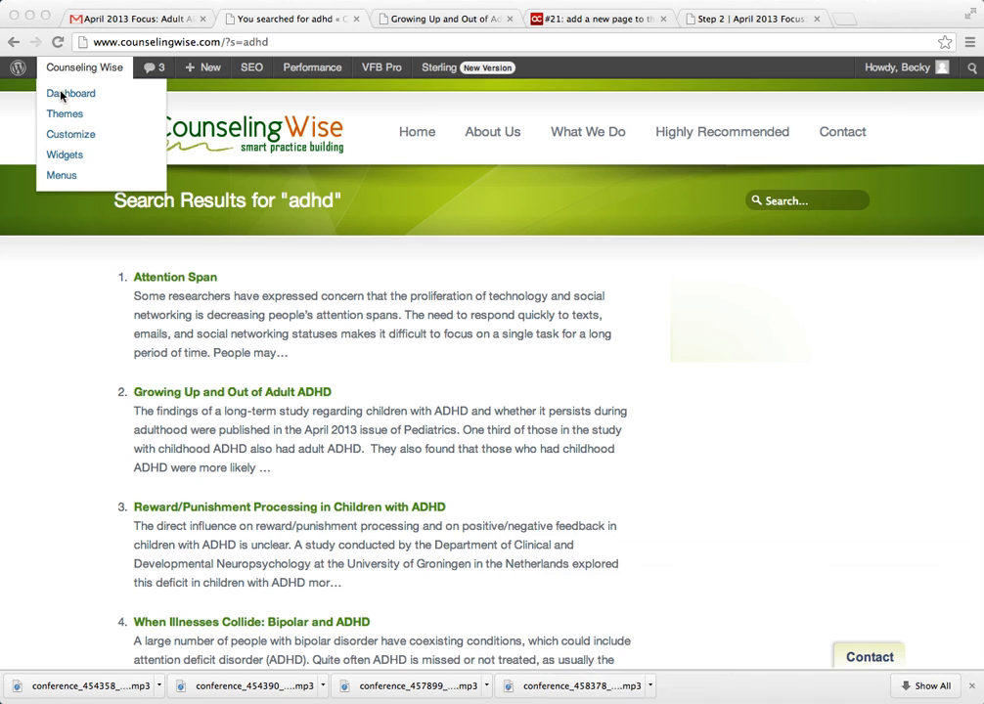
left_click(61, 95)
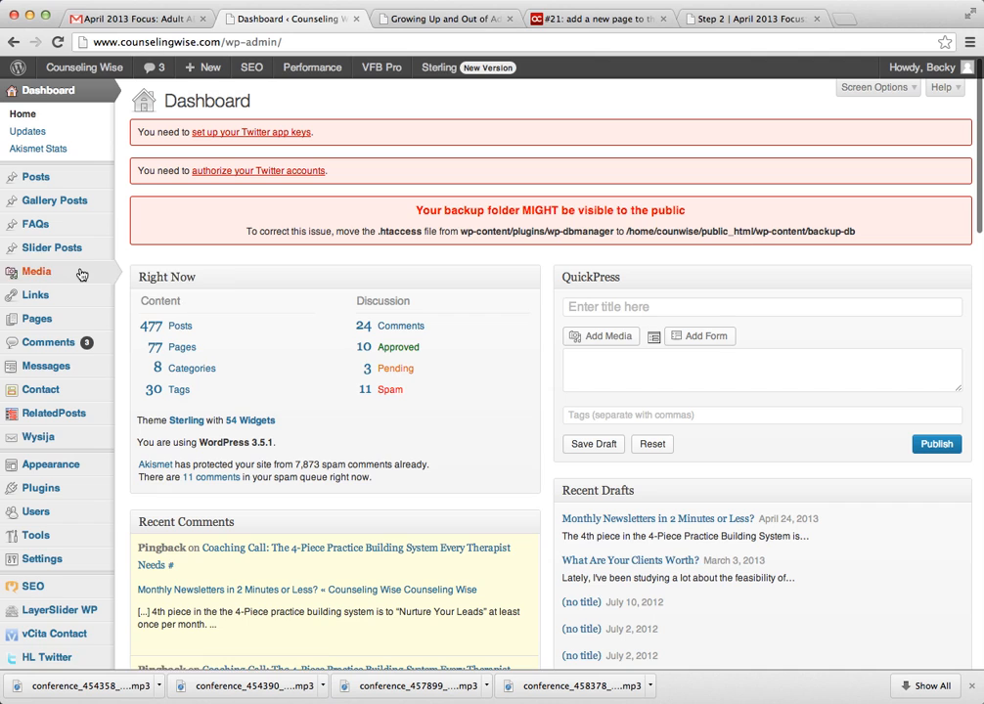
left_click(42, 443)
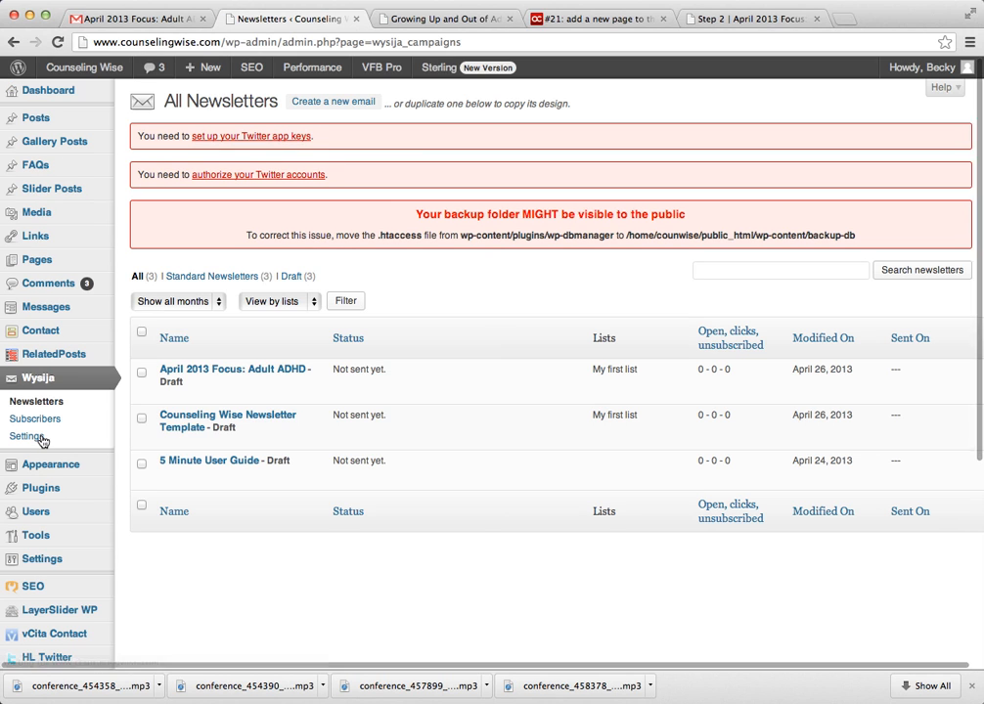
Step: Duplicate the Counseling Wise Newsletter Template draft as the basis for a new newsletter
mouse_move(217, 391)
mouse_move(213, 422)
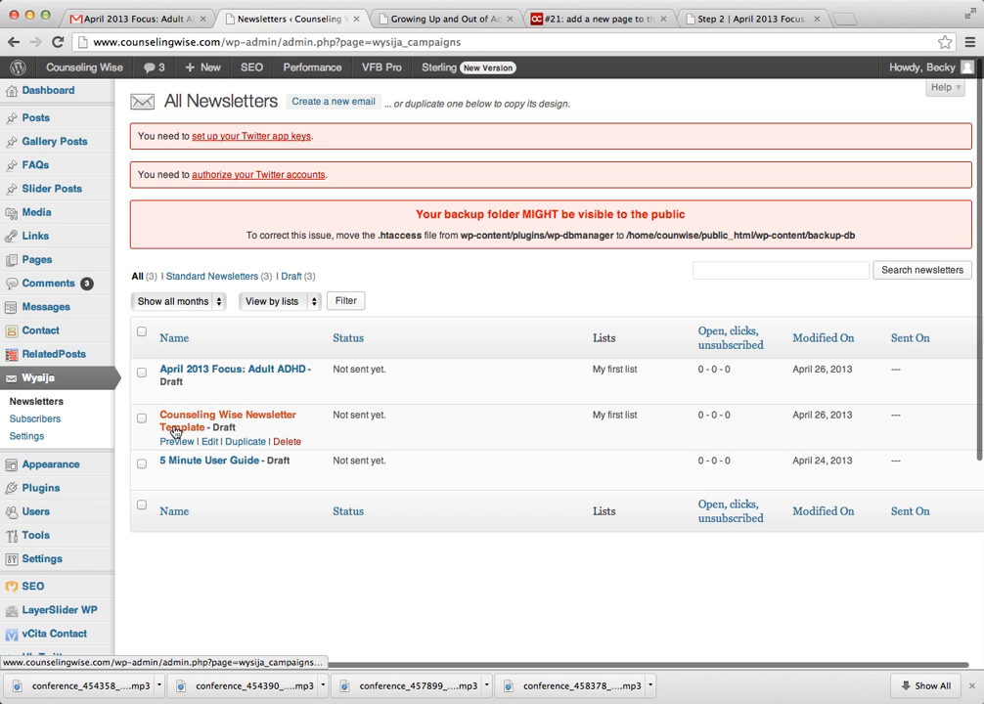
left_click(244, 446)
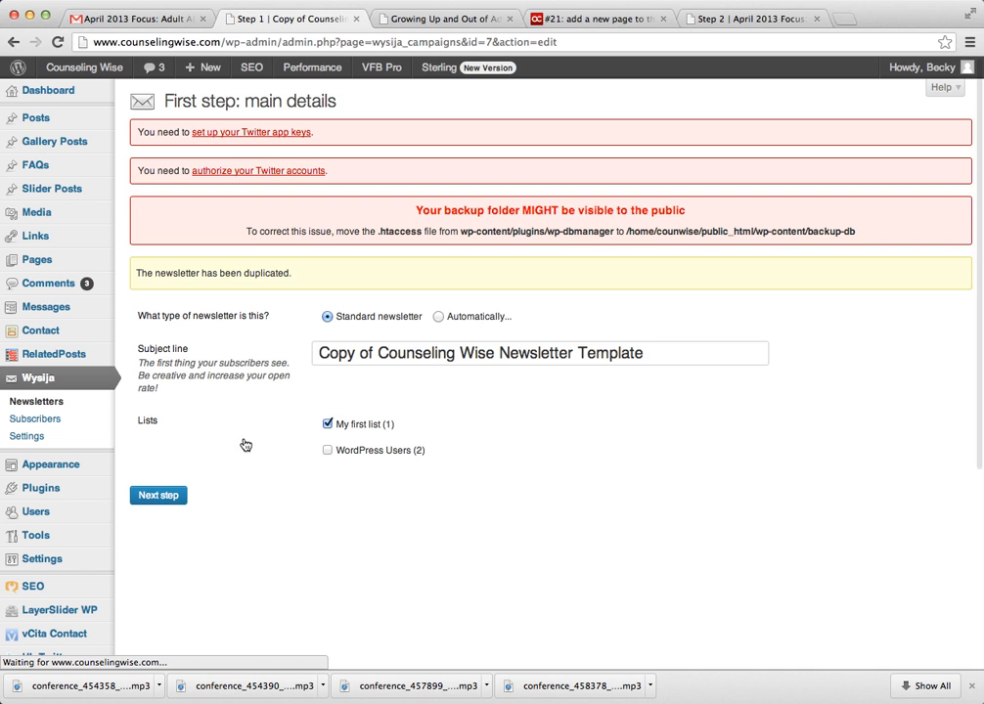
Step: Replace the duplicated newsletter's subject line with "April 2013 - Focus: Adult ADHD"
triple_click(384, 356)
type("Ap")
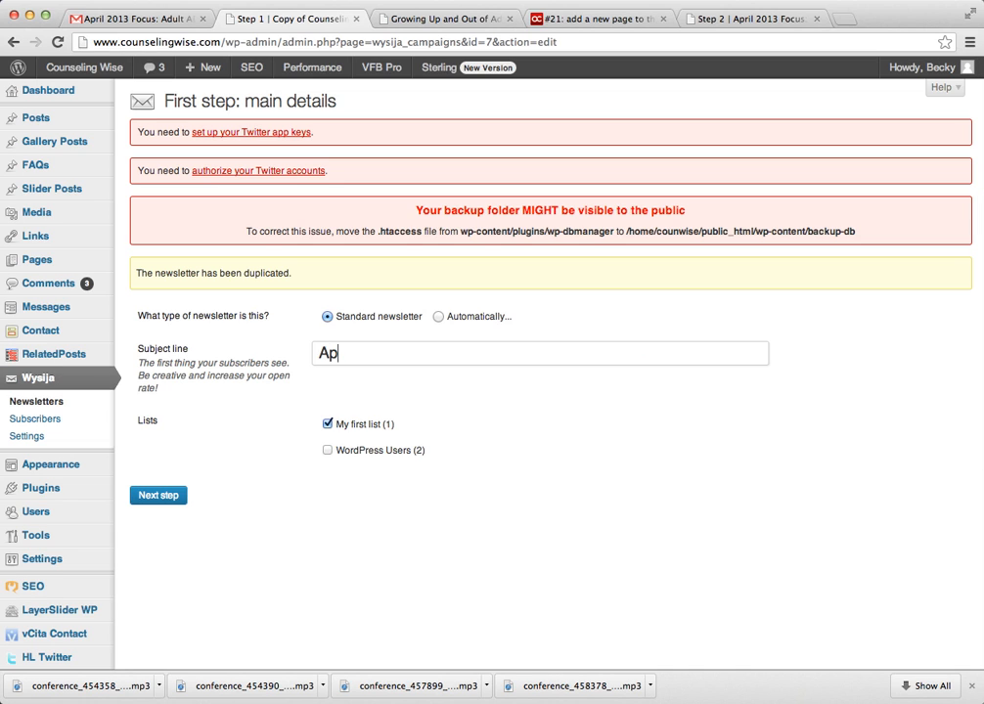
type("ril 2013 - Fou")
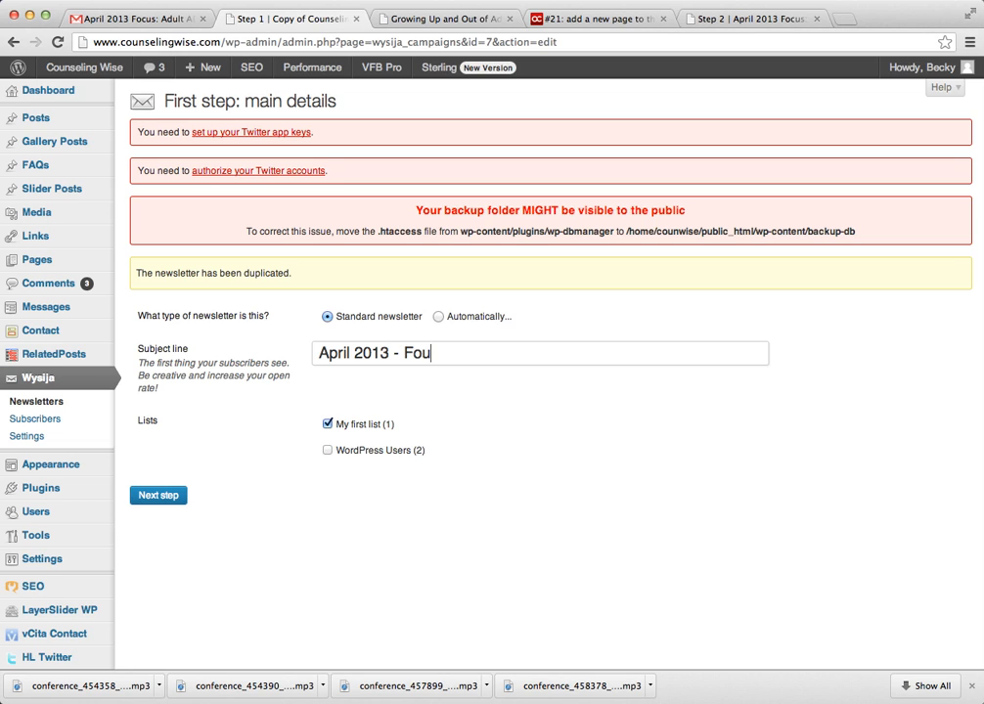
key("BackSpace")
type("cus: Adult A")
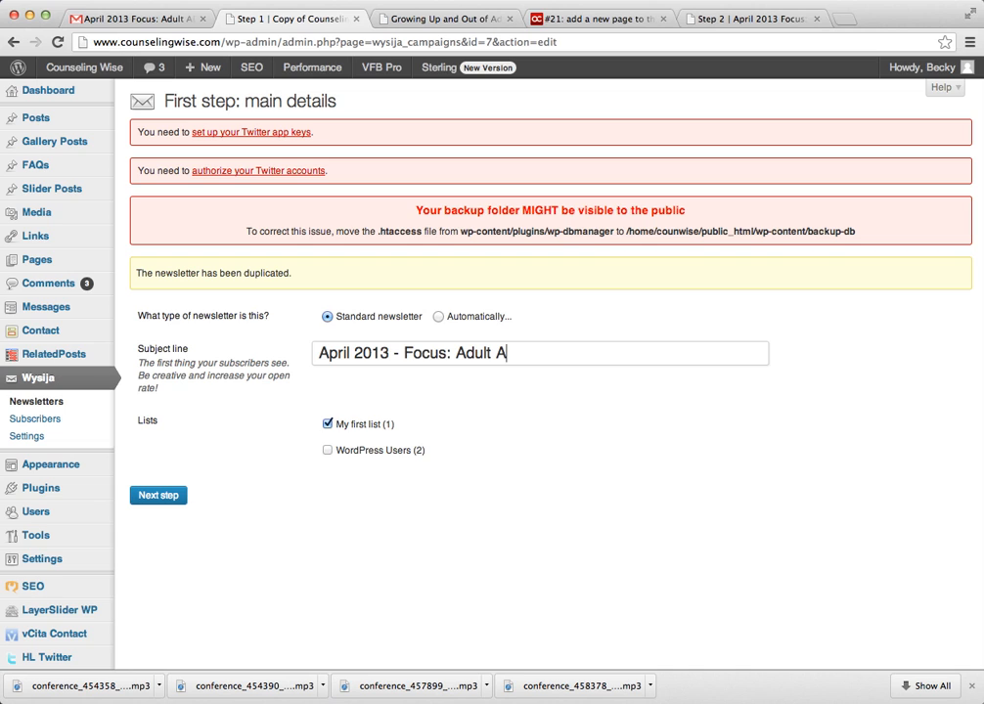
type("DHD")
Step: Copy the subject line, continue to the second step, and replace the "(Month) 2013 Focus" heading with the copied text
left_click_drag(388, 349, 391, 348)
triple_click(391, 348)
key("super+c")
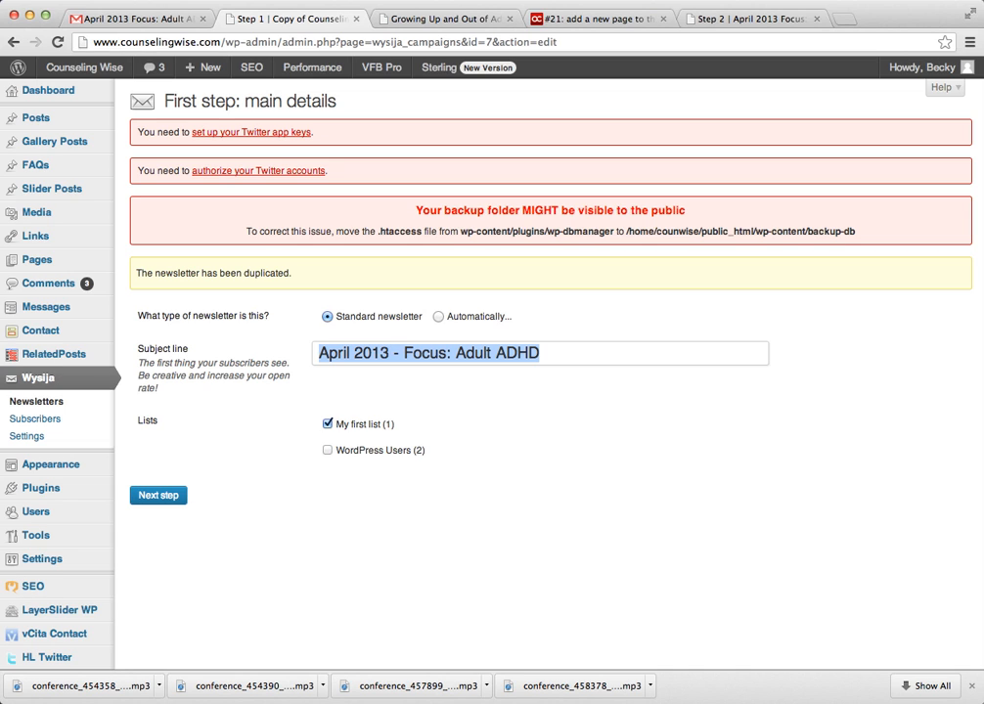
left_click(156, 496)
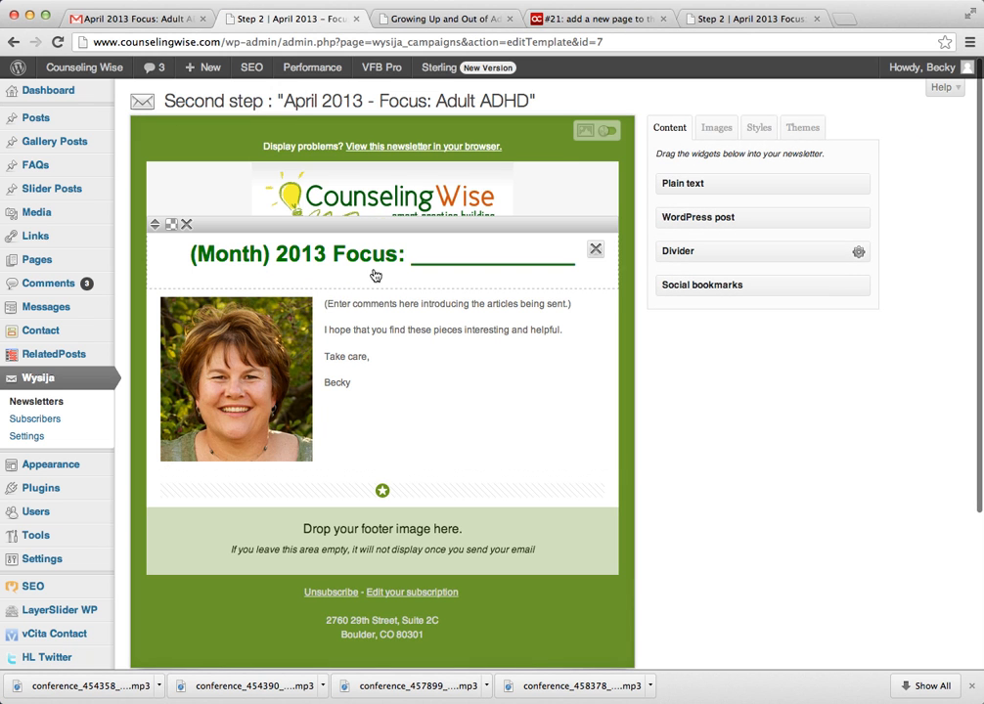
left_click(334, 257)
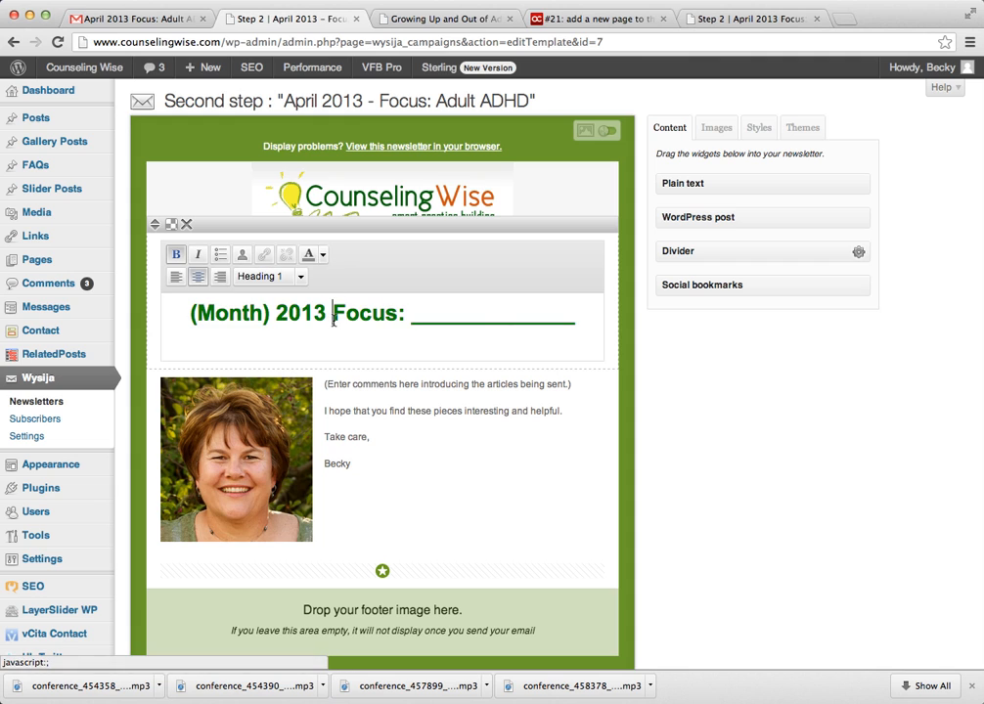
double_click(334, 318)
triple_click(333, 319)
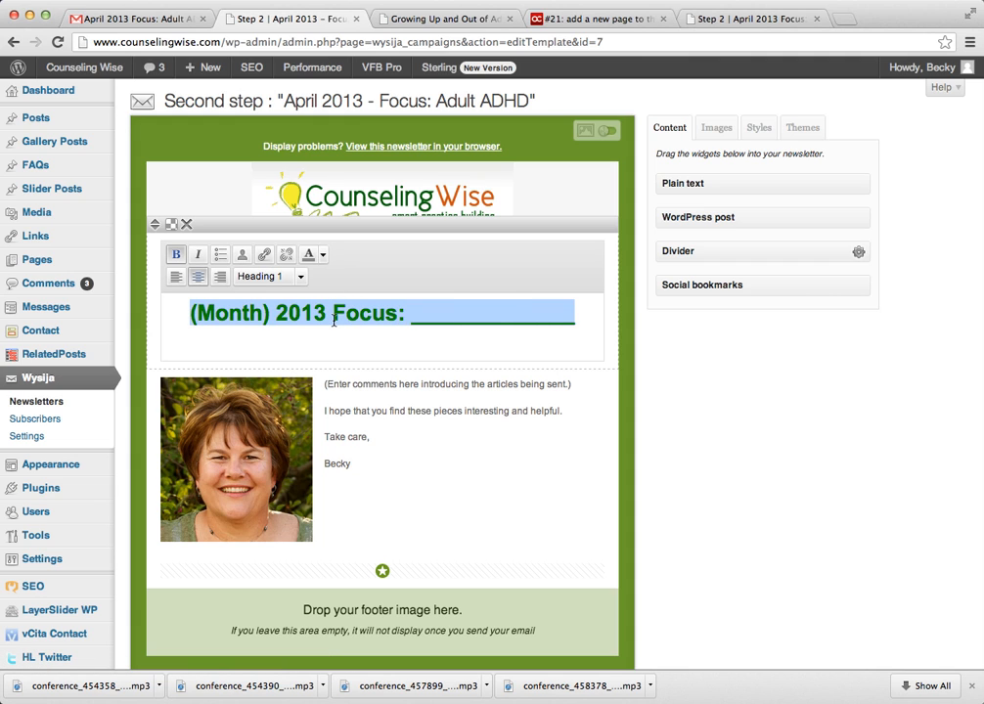
key("super+v")
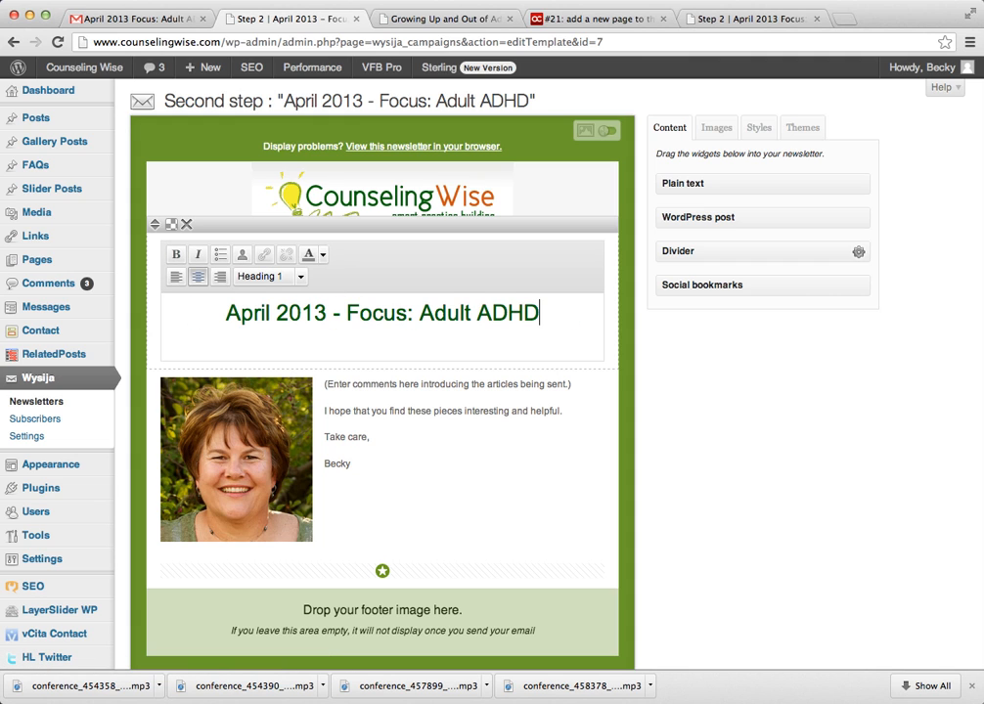
left_click(497, 474)
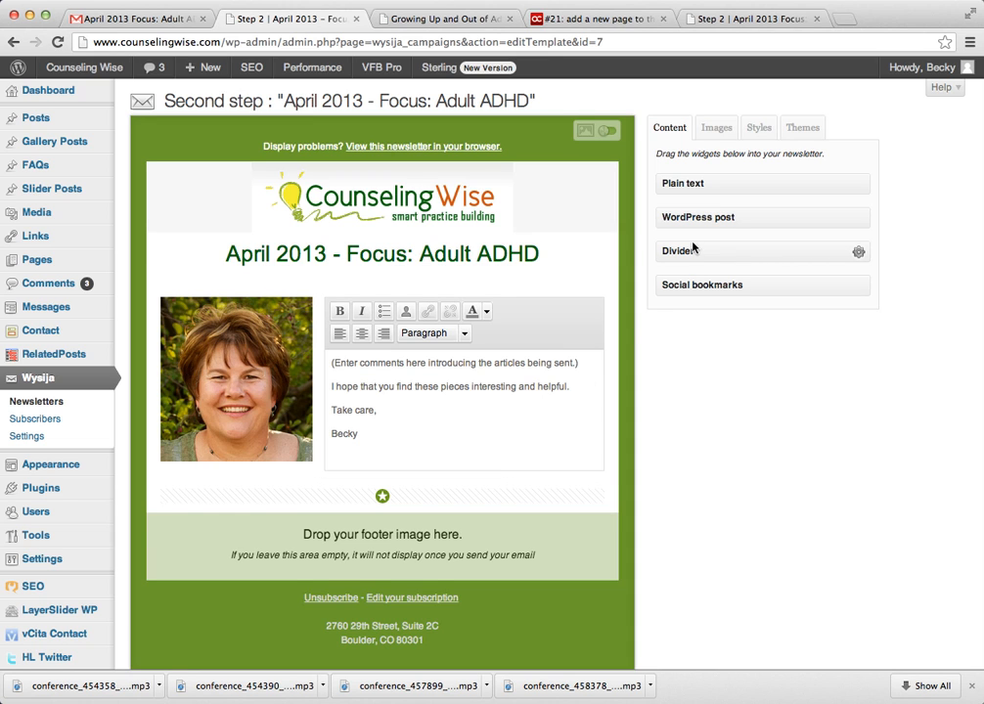
Step: Add the WordPress posts "Attention Span" and "Growing Up and Out of Adult ADHD" below the newsletter's star divider
left_click_drag(702, 218, 281, 650)
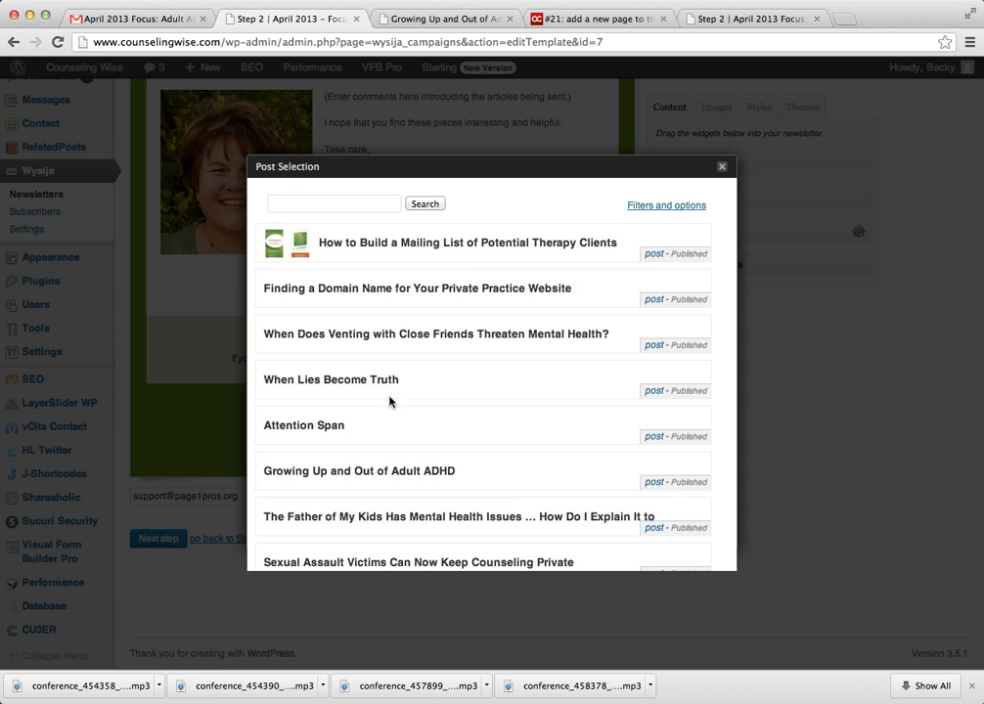
left_click(344, 425)
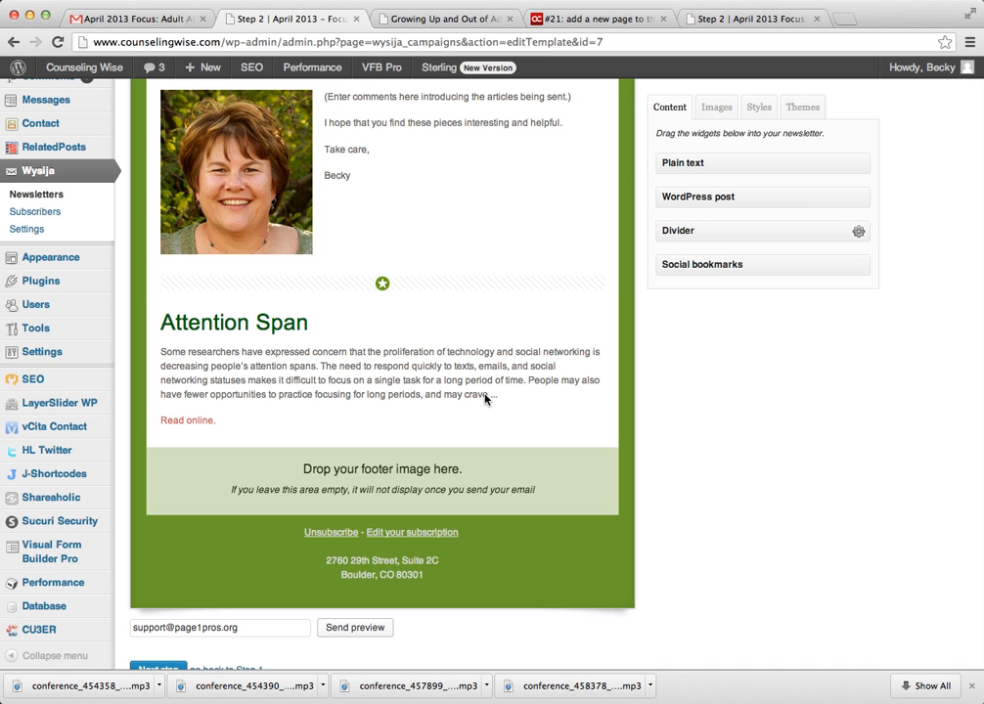
left_click_drag(697, 194, 341, 632)
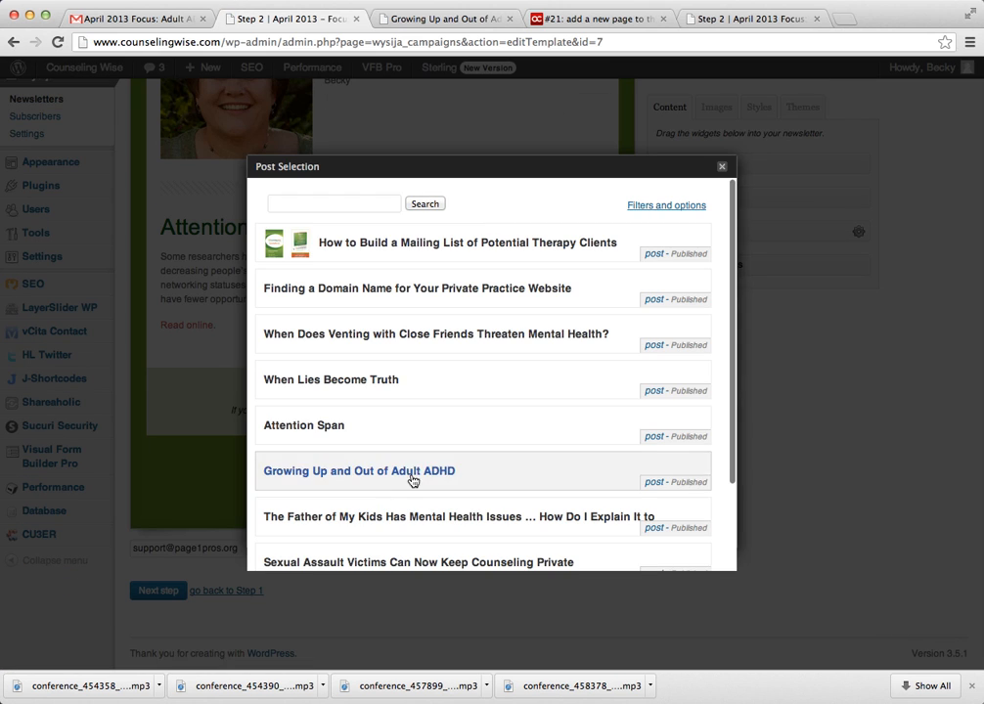
left_click(412, 471)
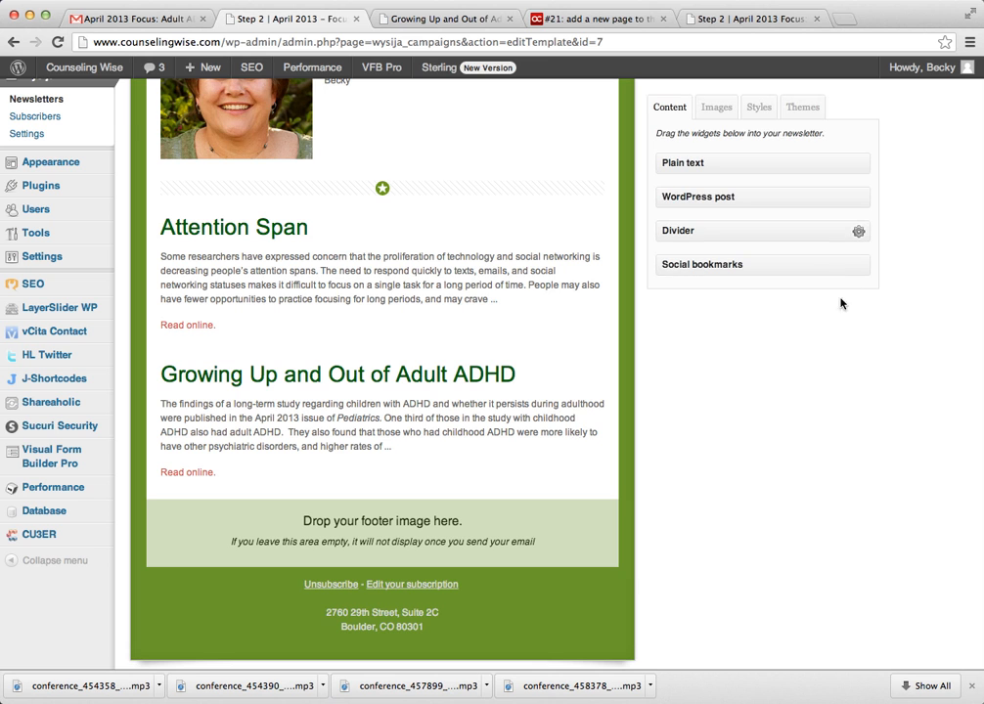
Step: Add another WordPress post below the existing two, searching for "adhd" and choosing "Adults & ADHD: Tips to Get the Most Out of Therapy"
left_click_drag(769, 200, 377, 439)
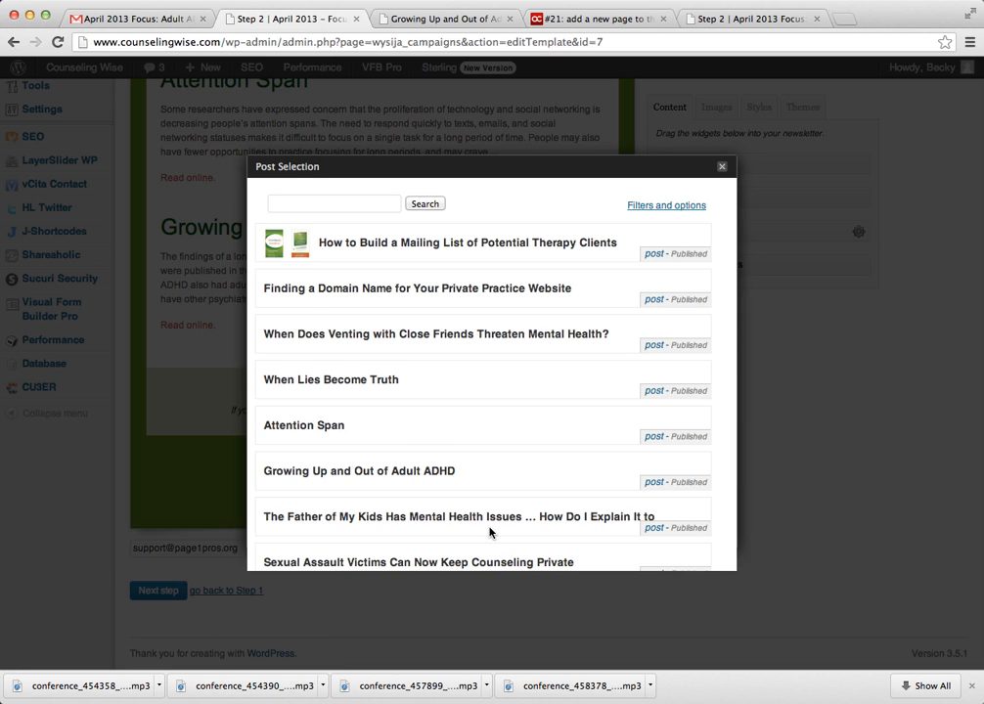
left_click(330, 206)
type("adhd")
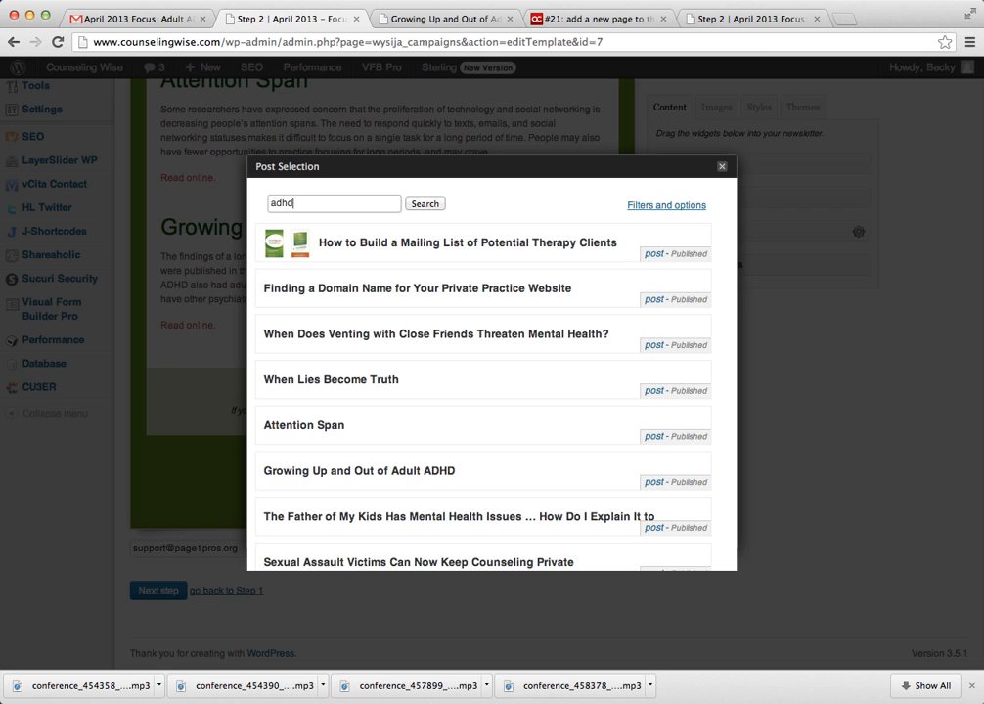
key("Return")
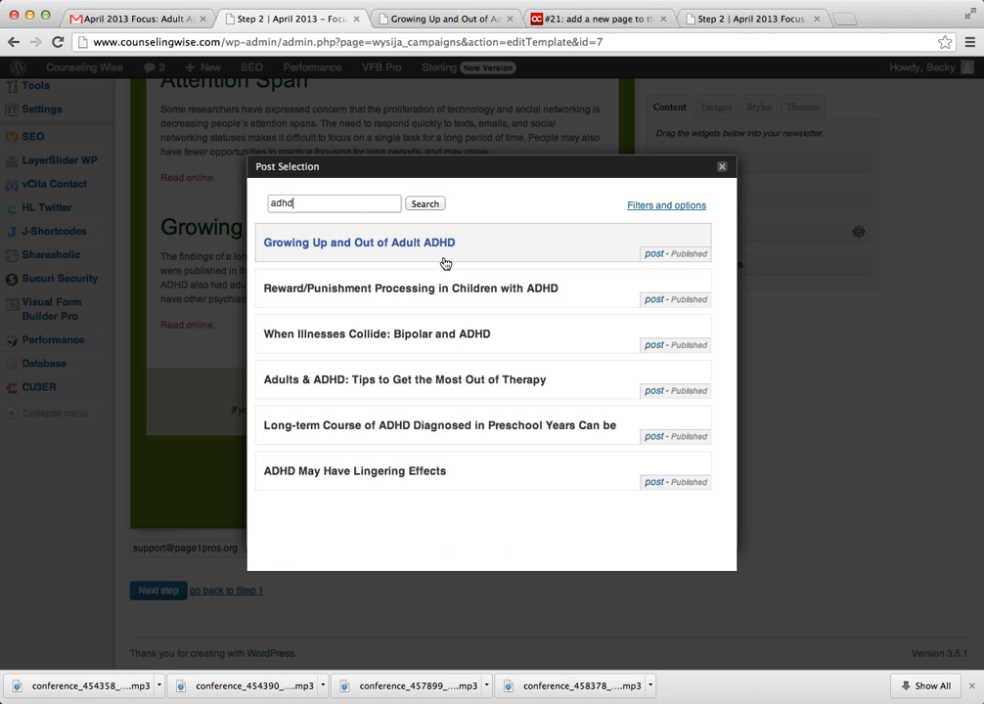
left_click(417, 387)
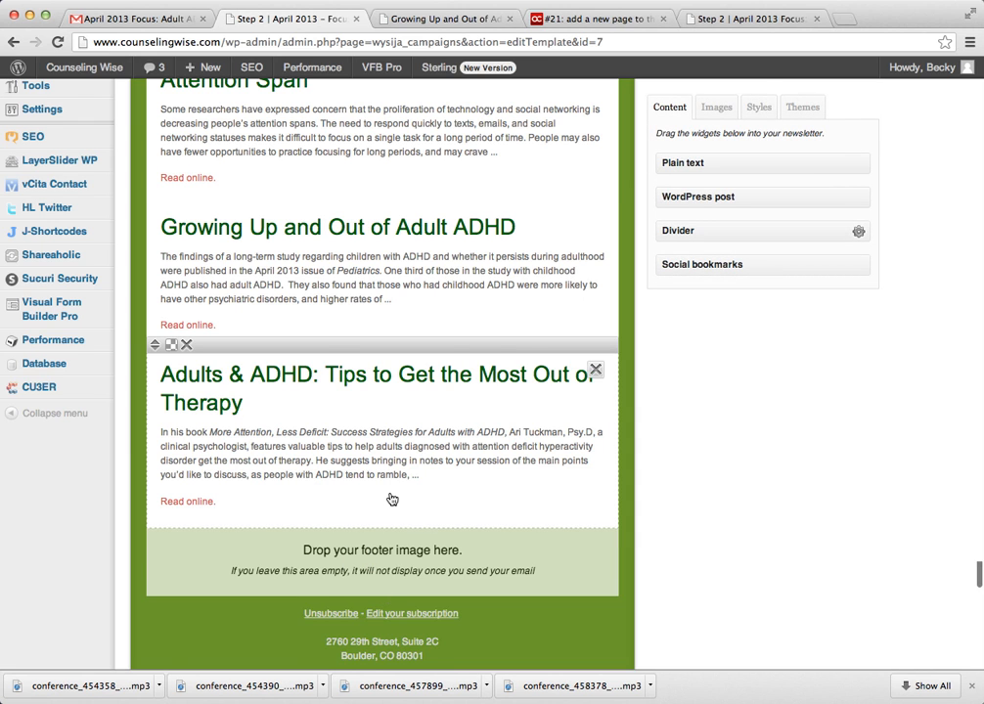
Step: Move the "Growing Up and Out of Adult ADHD" post above the "Attention Span" post
scroll(391, 500, "up", 2)
scroll(392, 500, "up", 1)
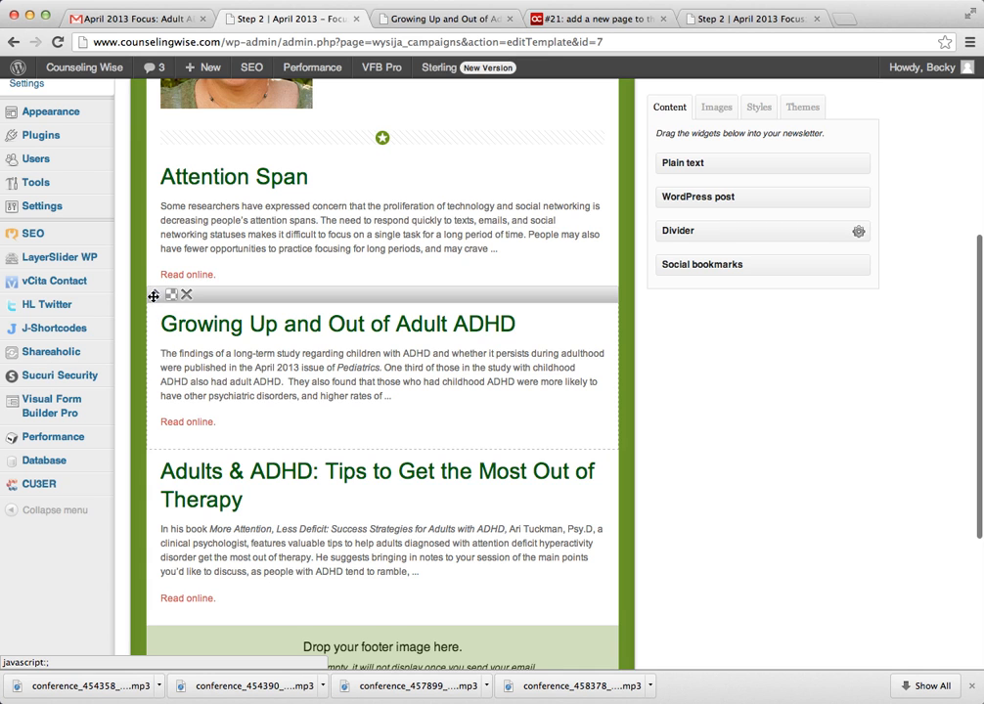
left_click_drag(154, 294, 182, 185)
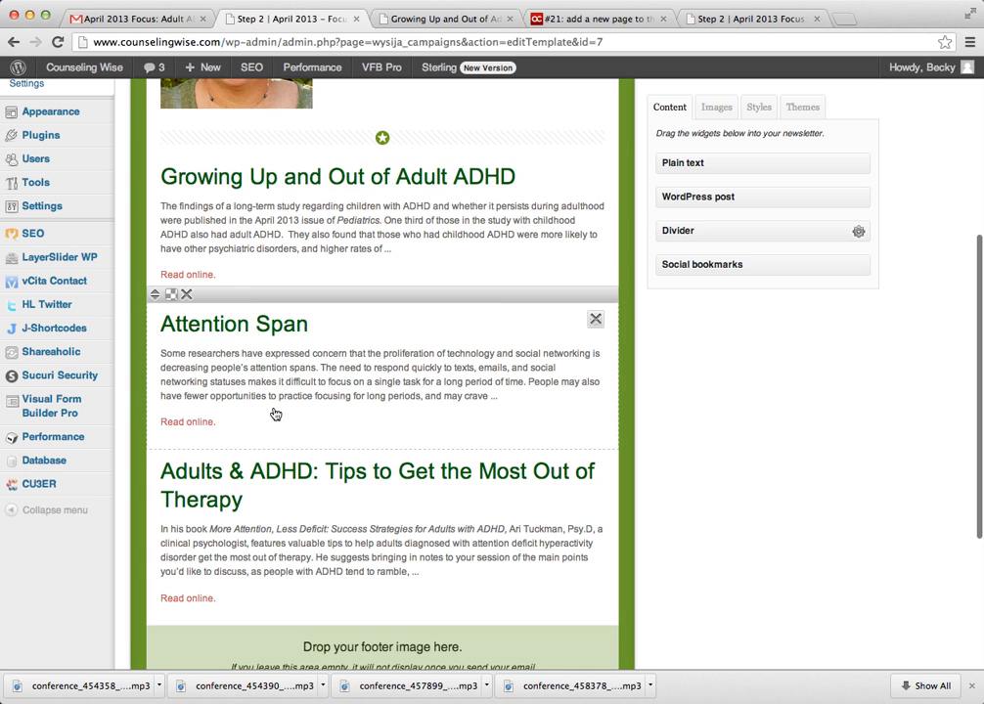
Step: Replace the placeholder comment beside the photo with "This month," and separate it from the "I hope" sentence with a blank paragraph
scroll(385, 582, "up", 1)
scroll(384, 584, "up", 6)
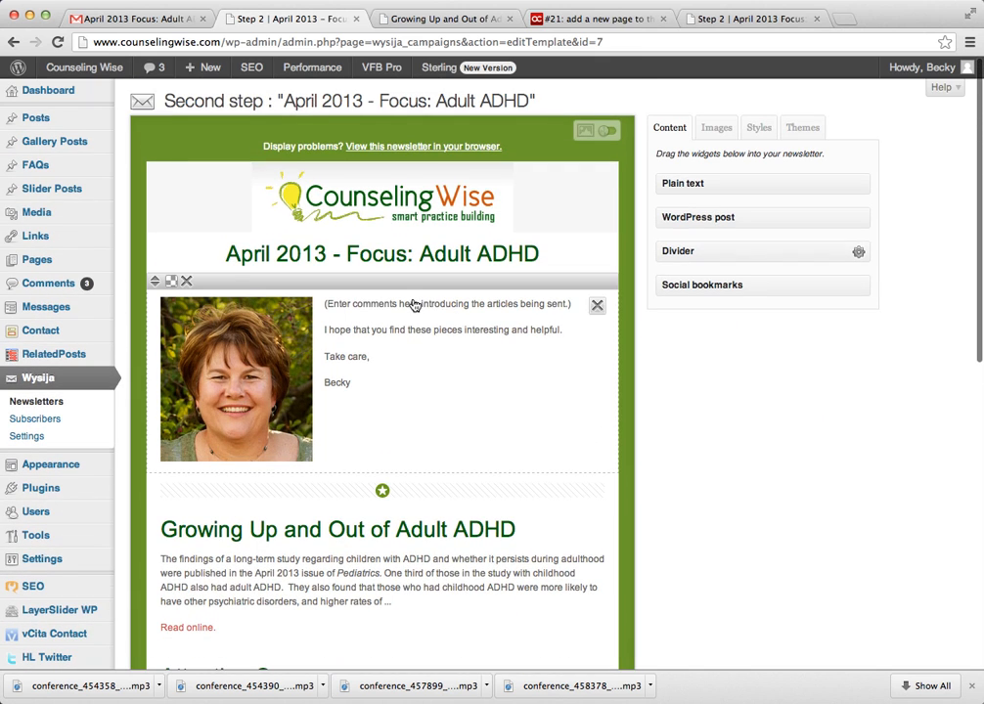
left_click(415, 305)
double_click(389, 362)
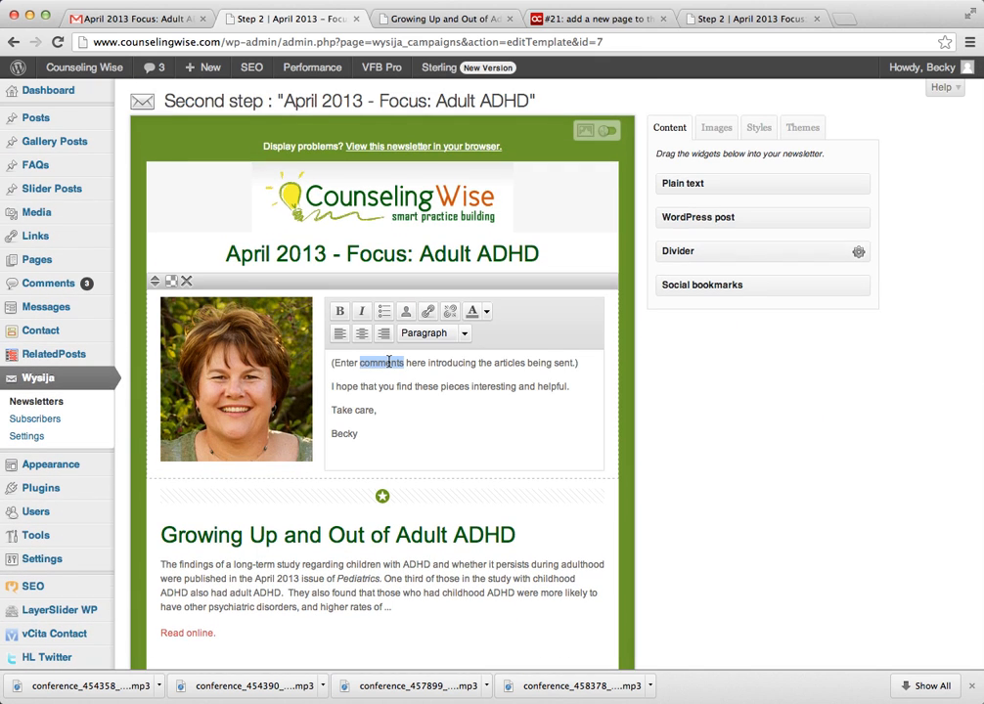
left_click(331, 364)
left_click_drag(331, 364, 579, 373)
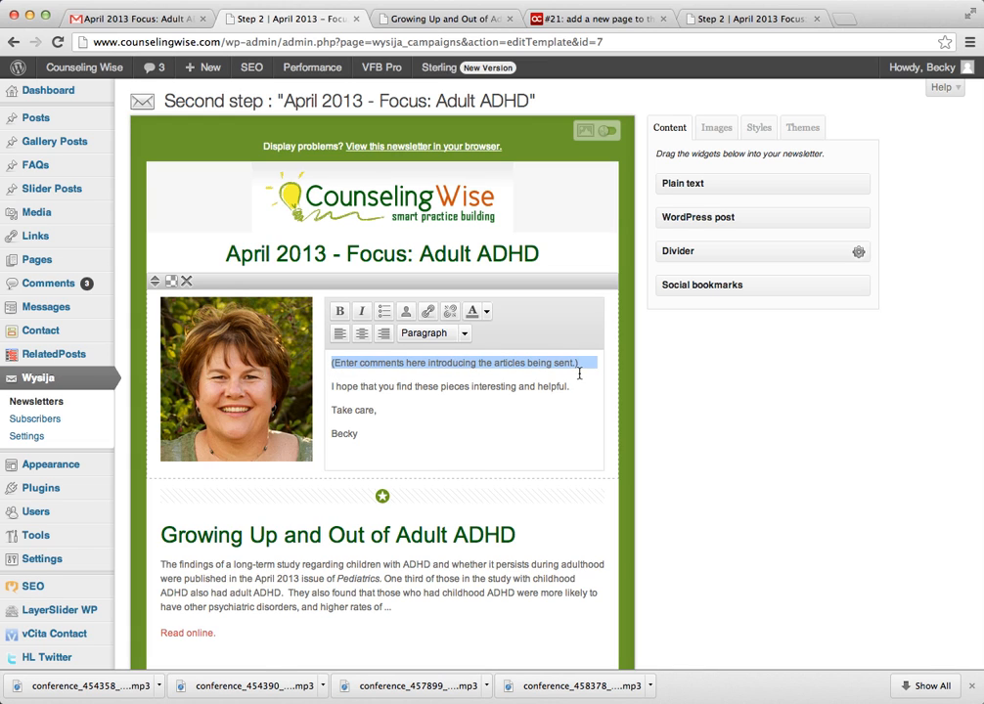
type("This month")
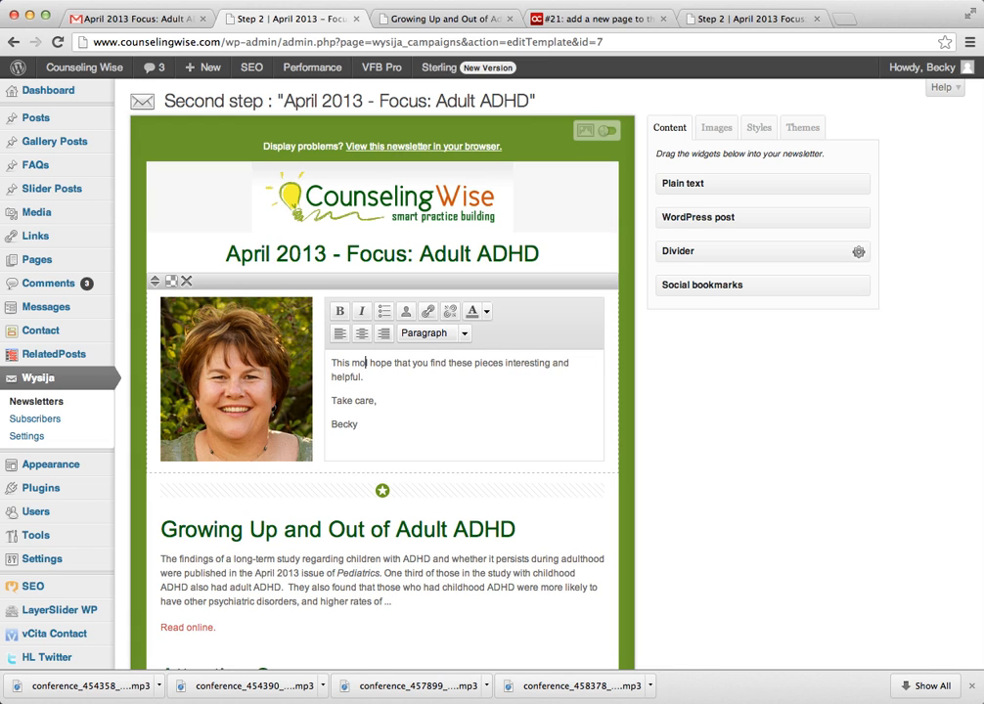
type(" ,Im")
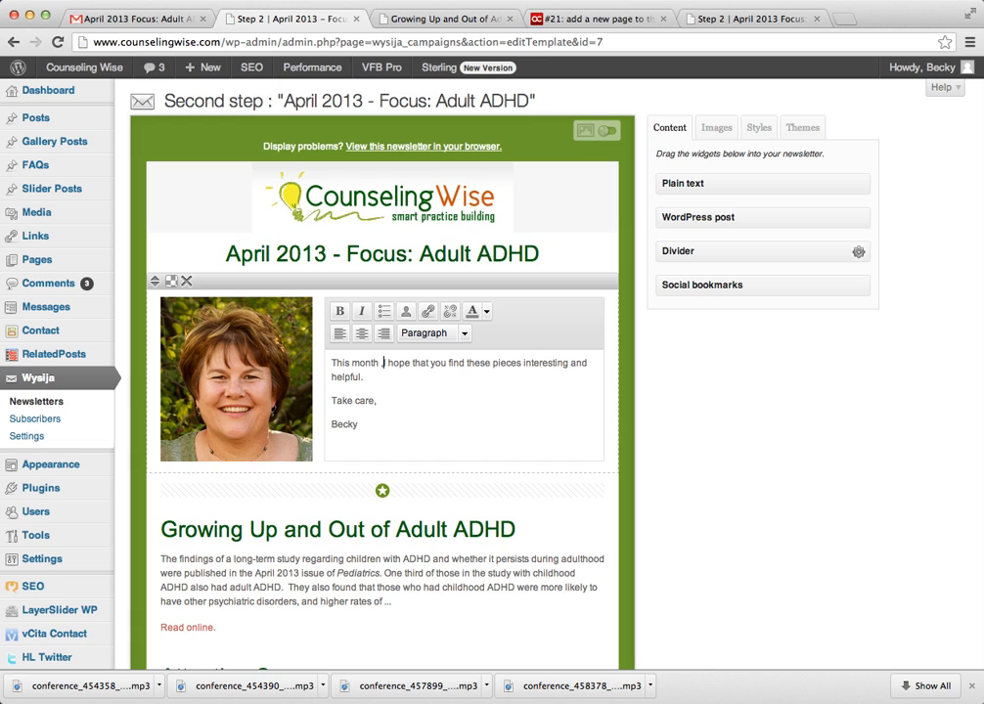
key("BackSpace")
key("BackSpace")
key("BackSpace")
key("BackSpace")
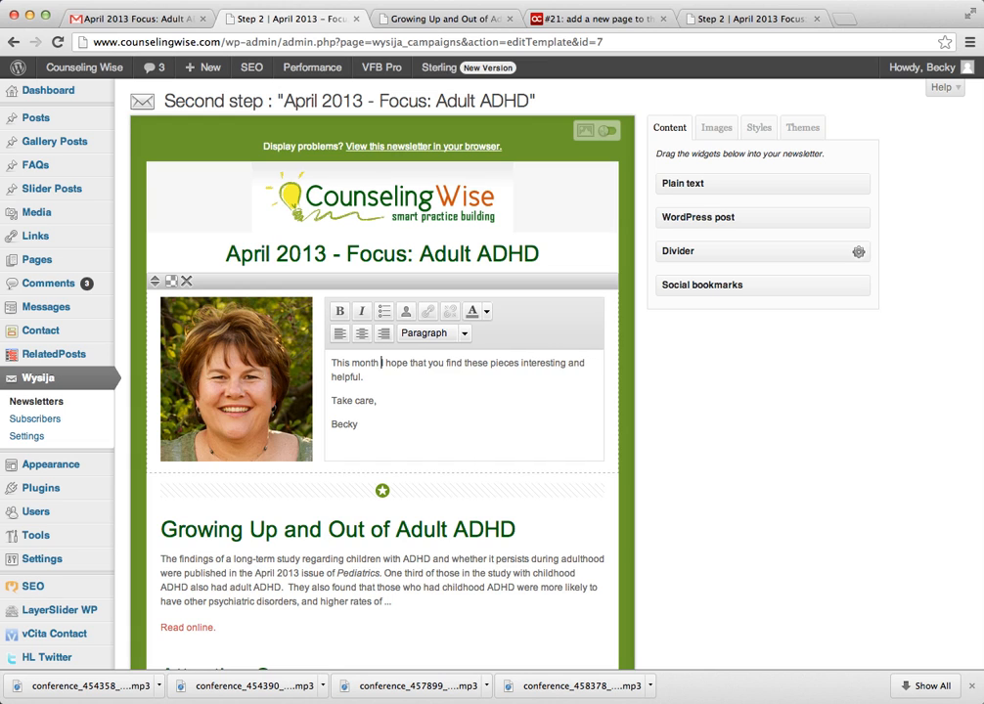
key("Return")
key("Return")
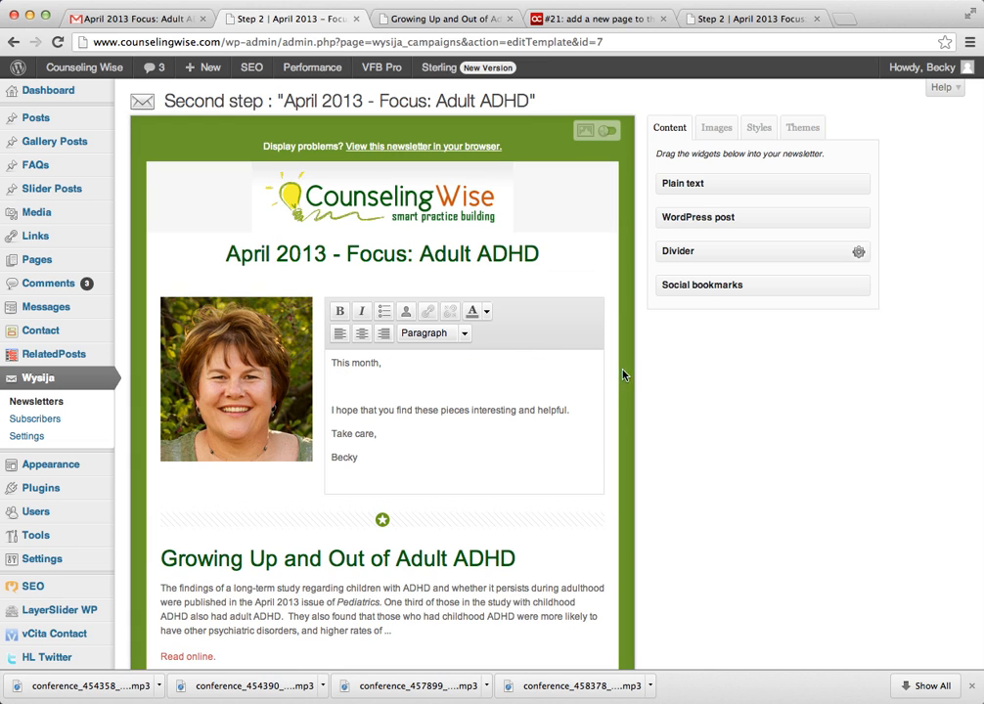
Step: Complete the opening line beside the photo as "This month, I'm sharing some recently published articles on Adult ADHD."
left_click(422, 365)
type("I")
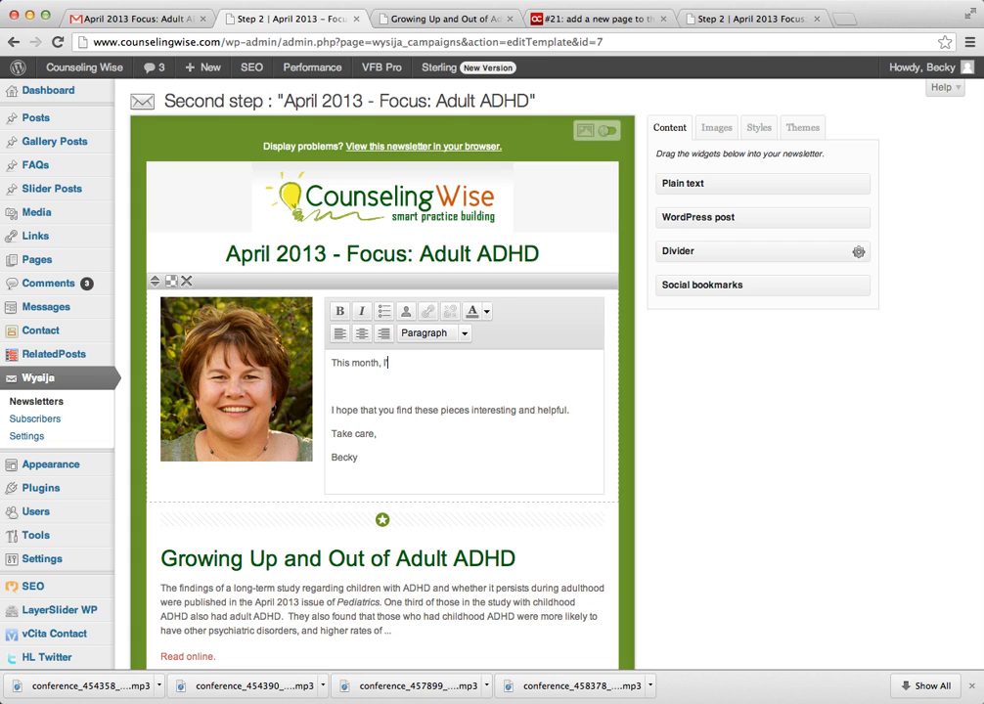
type("'m sharing some recently pu")
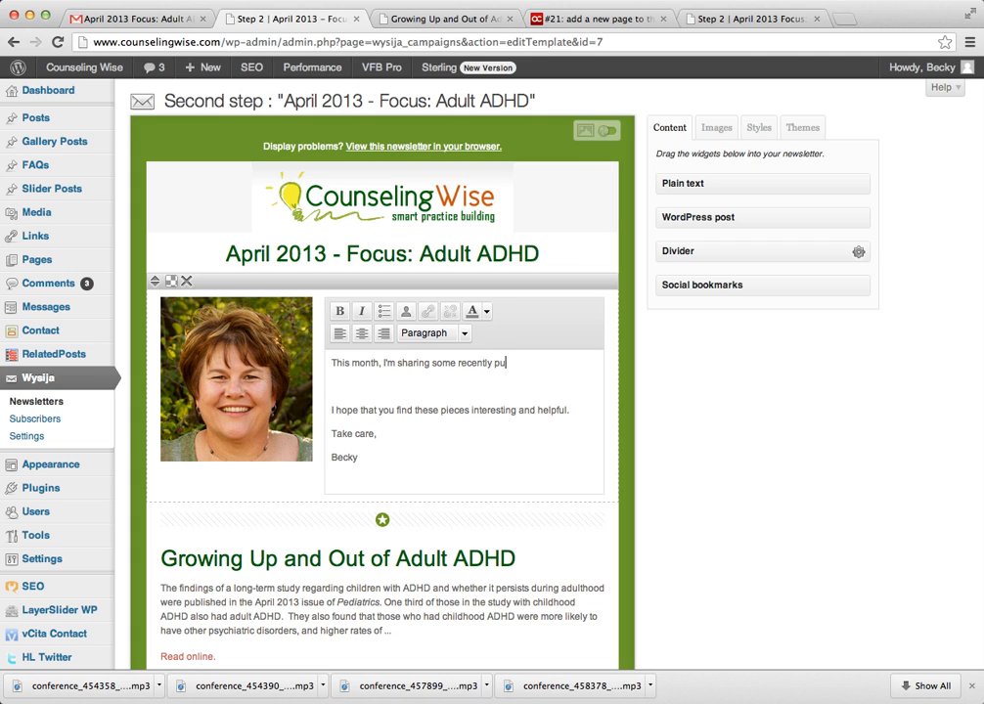
type("blished articles on Adult ADH")
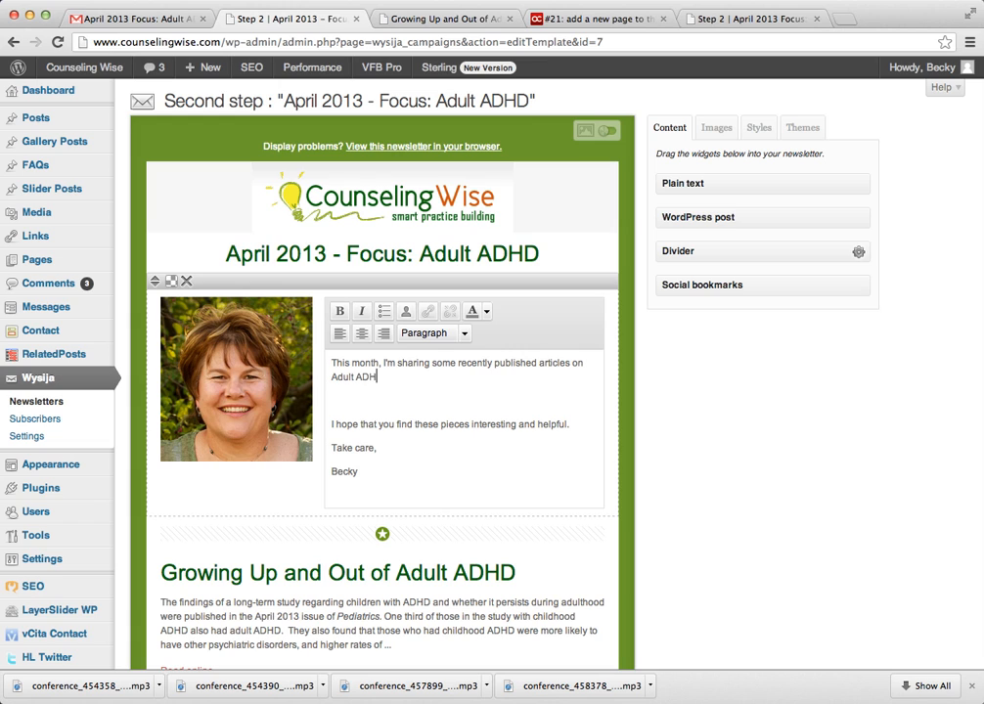
type("D.")
Step: Add the paragraph "The first article discusses the findings of a longterm study regarding children with ADHD and whether or not it followed them into adulthood."
key("Return")
key("Return")
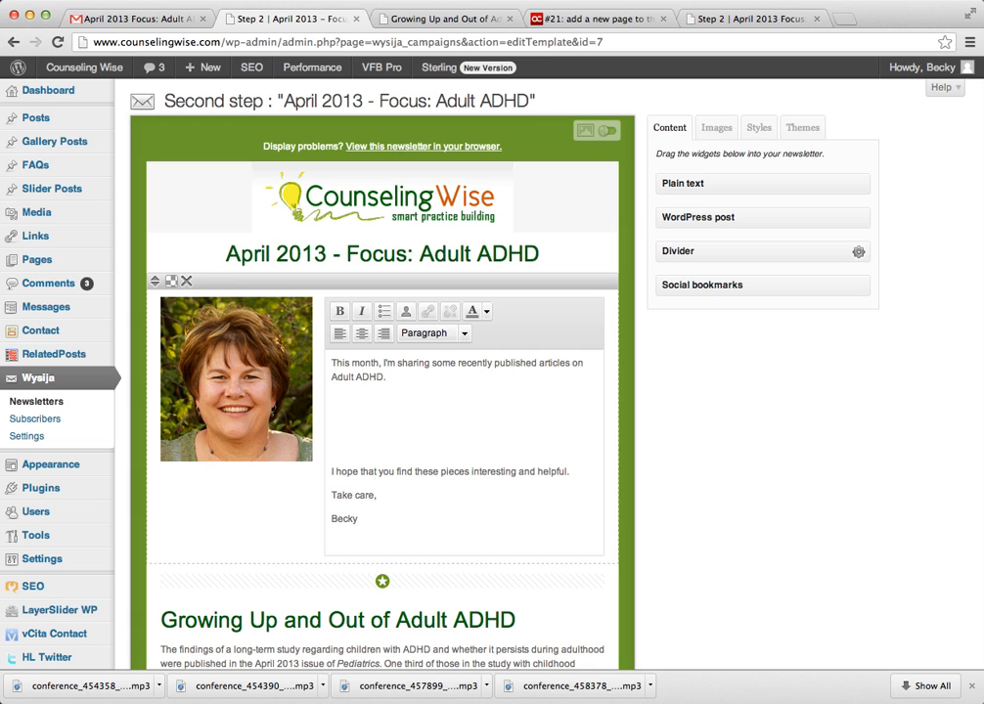
key("BackSpace")
type("The first")
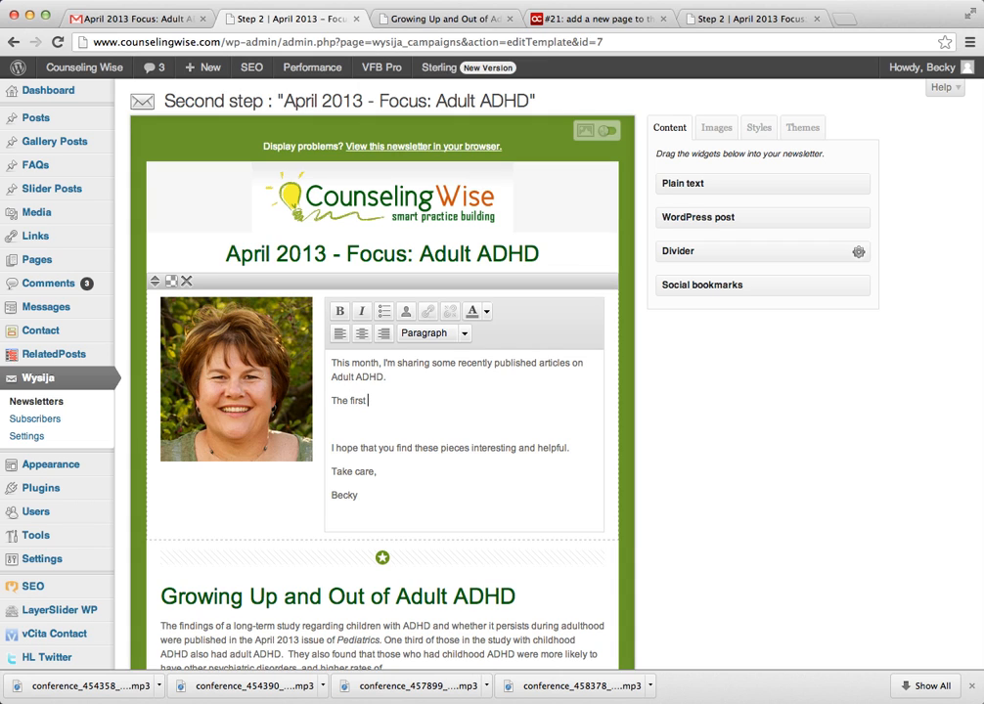
type(" article discusses the findings of")
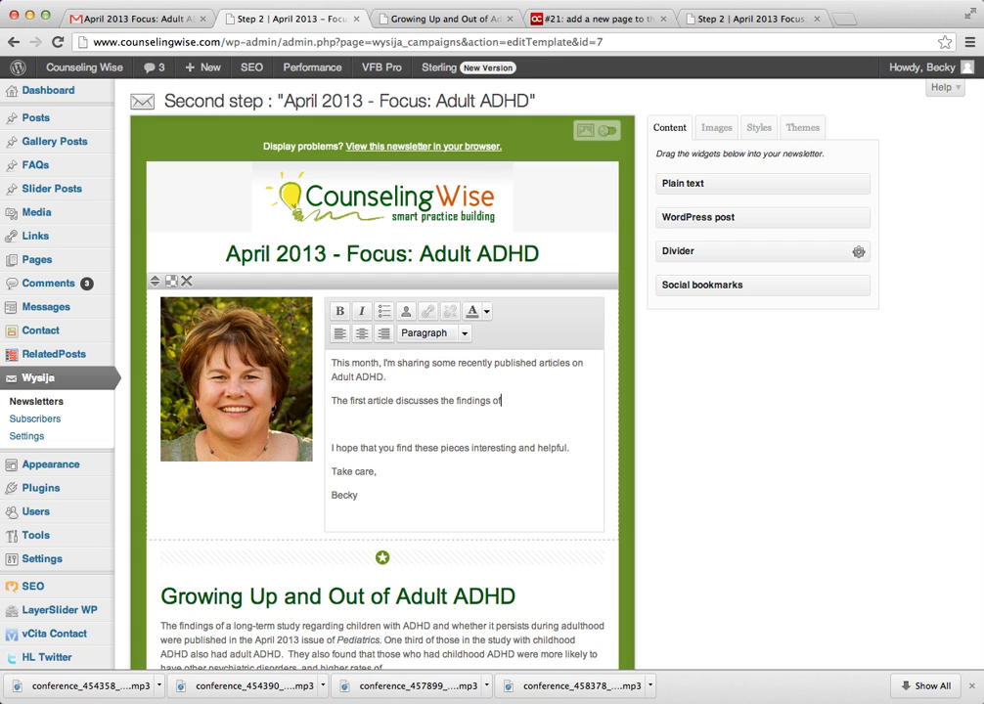
type(" a longterm study regarding")
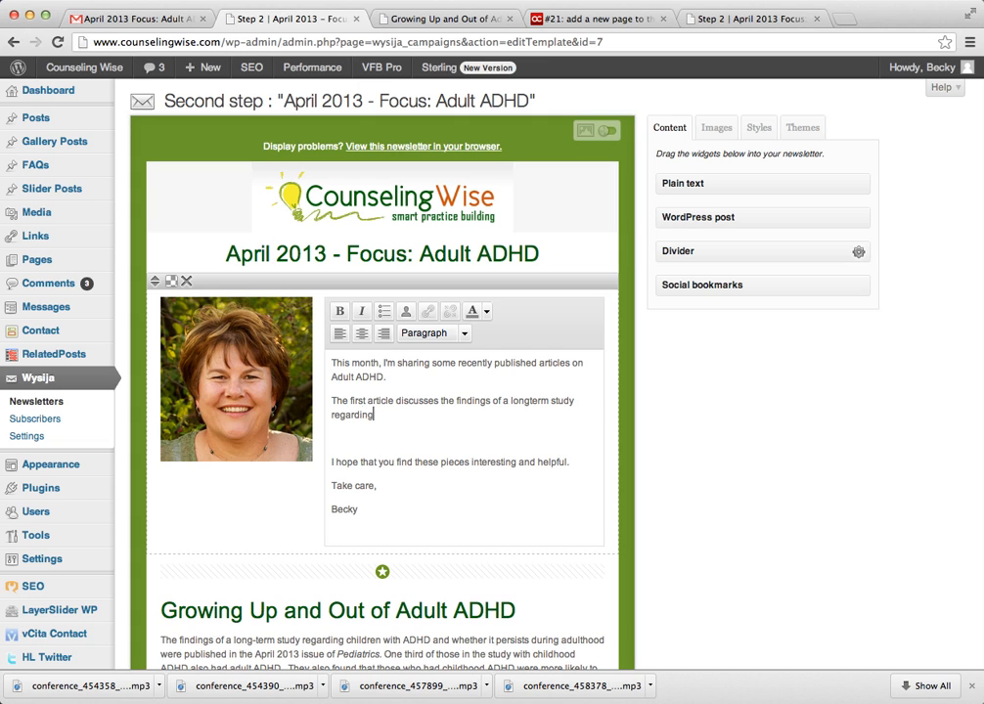
type(" children with ADHD and whe")
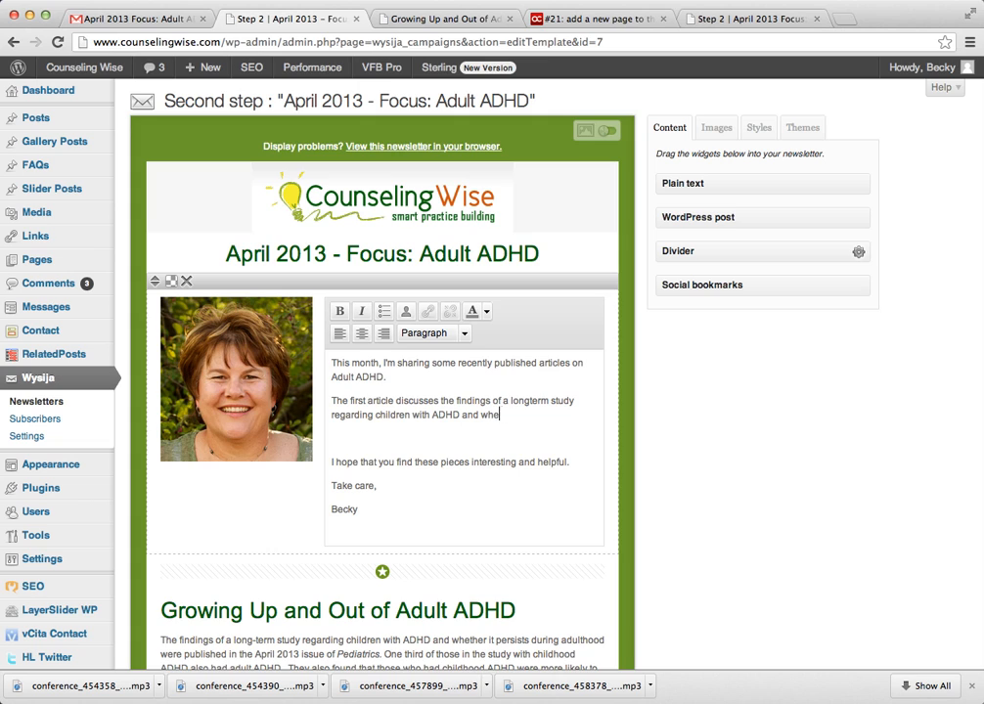
type("ther or not it followed the")
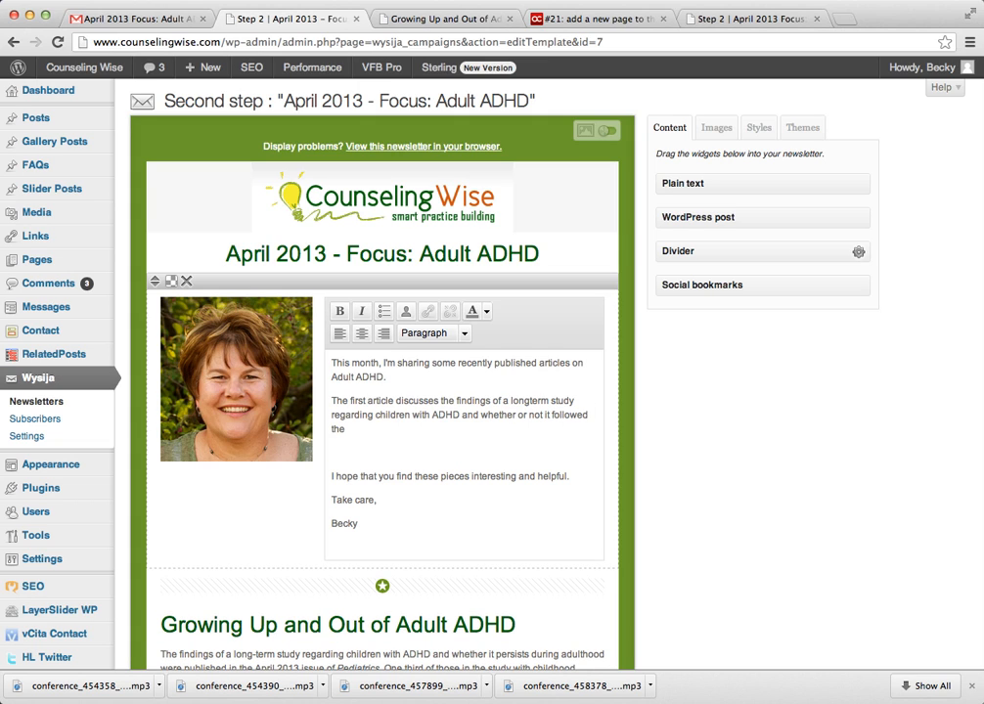
type("m into adulthood.")
Step: Add the paragraph "The second article discusses how our fast paced lives and overuse of technology is actually impacting our attention spans, negatively."
key("Return")
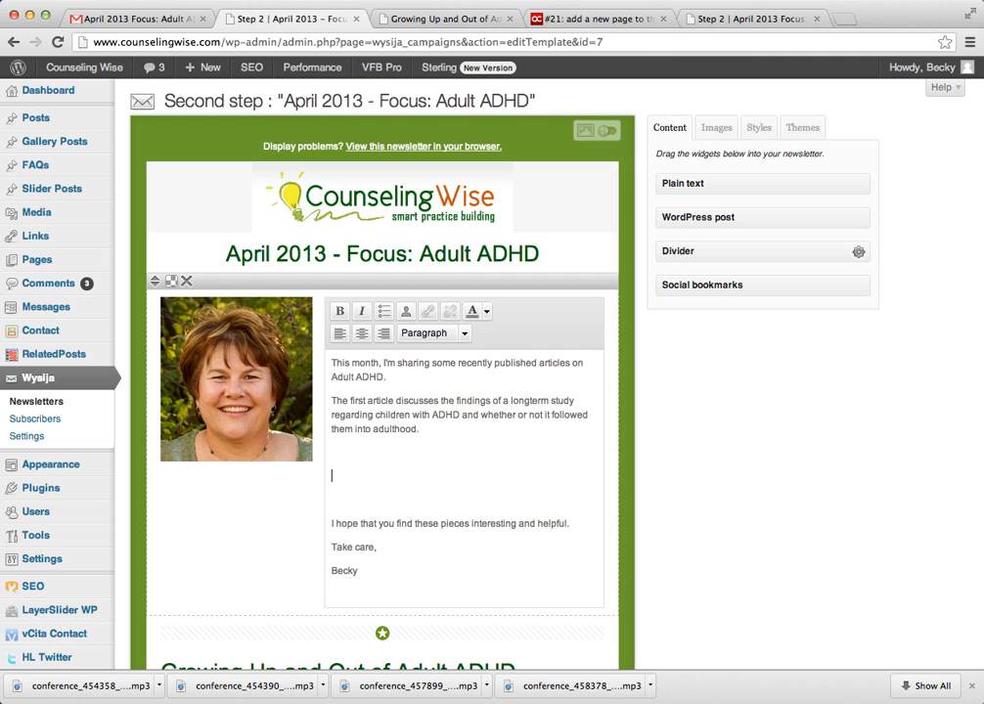
type("Th")
key("BackSpace")
key("BackSpace")
type("The")
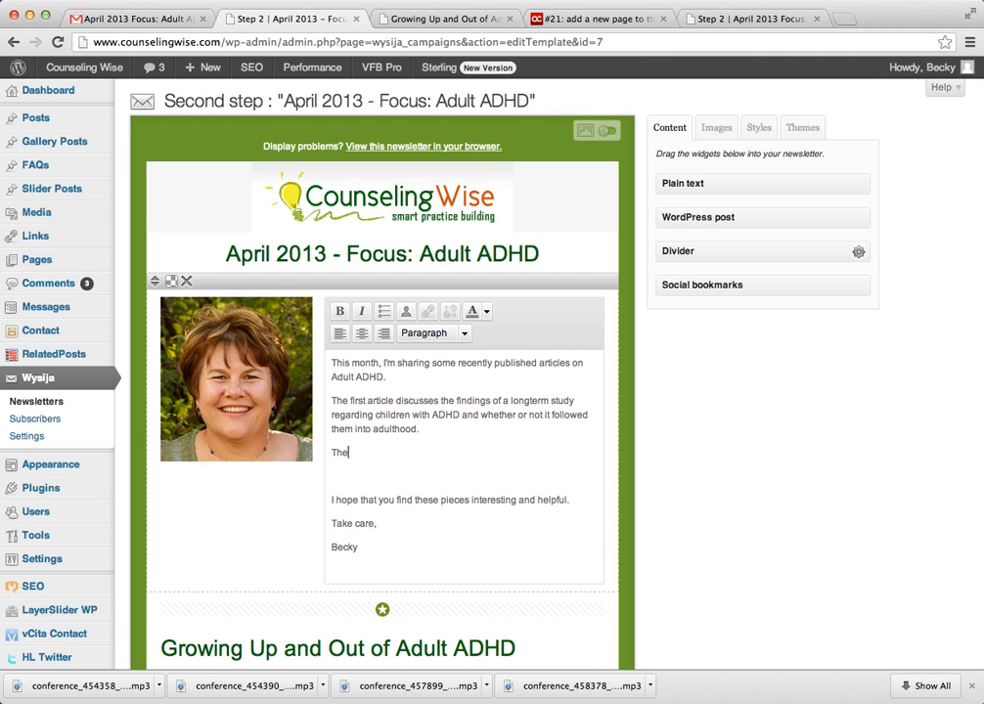
type(" second article")
scroll(489, 372, "down", 10)
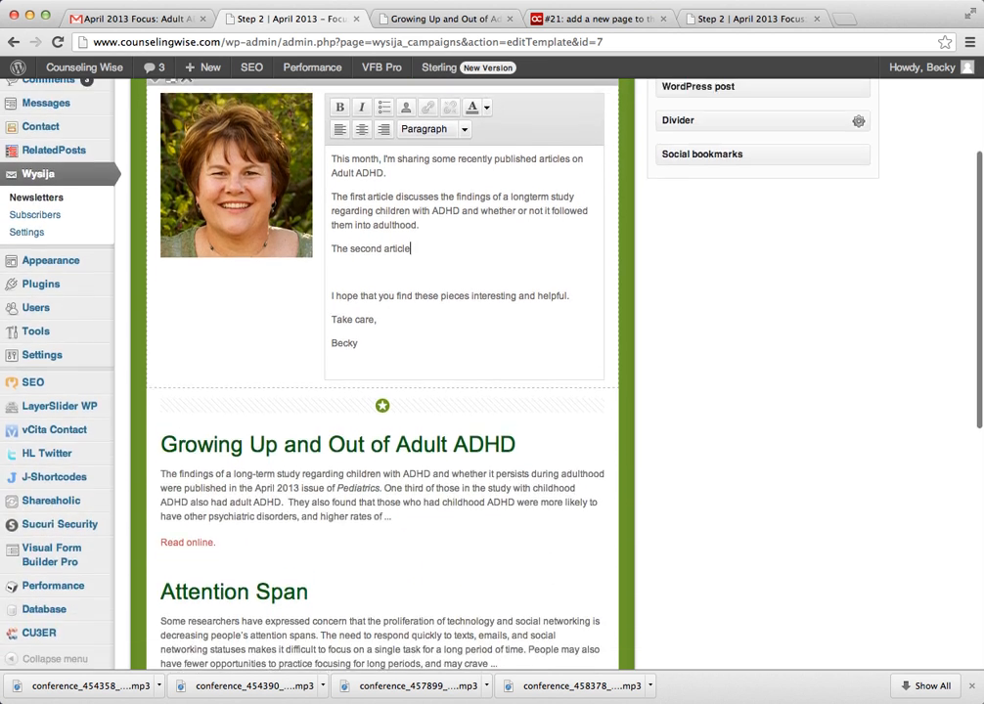
scroll(489, 372, "up", 6)
scroll(430, 362, "up", 3)
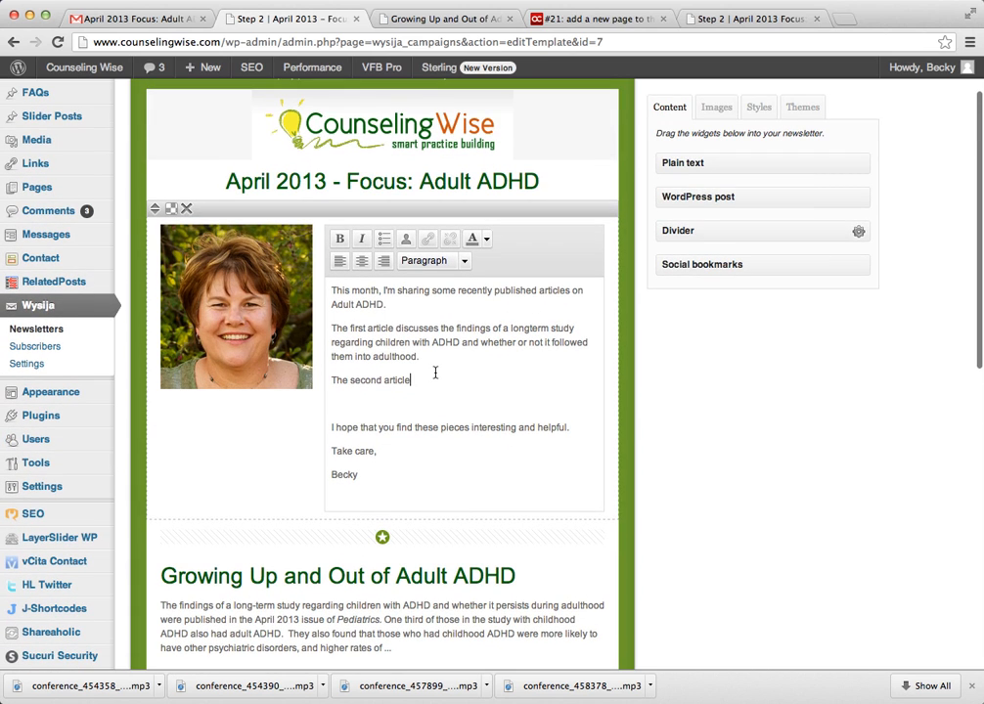
type("disucs")
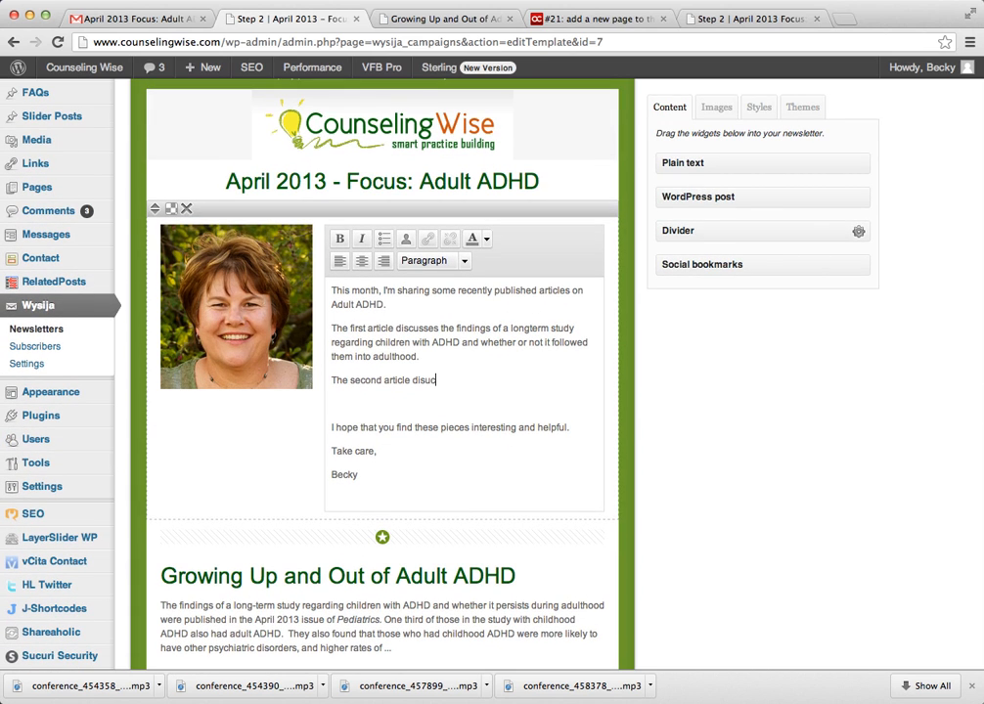
key("BackSpace")
key("BackSpace")
type("cusses how our fast pace")
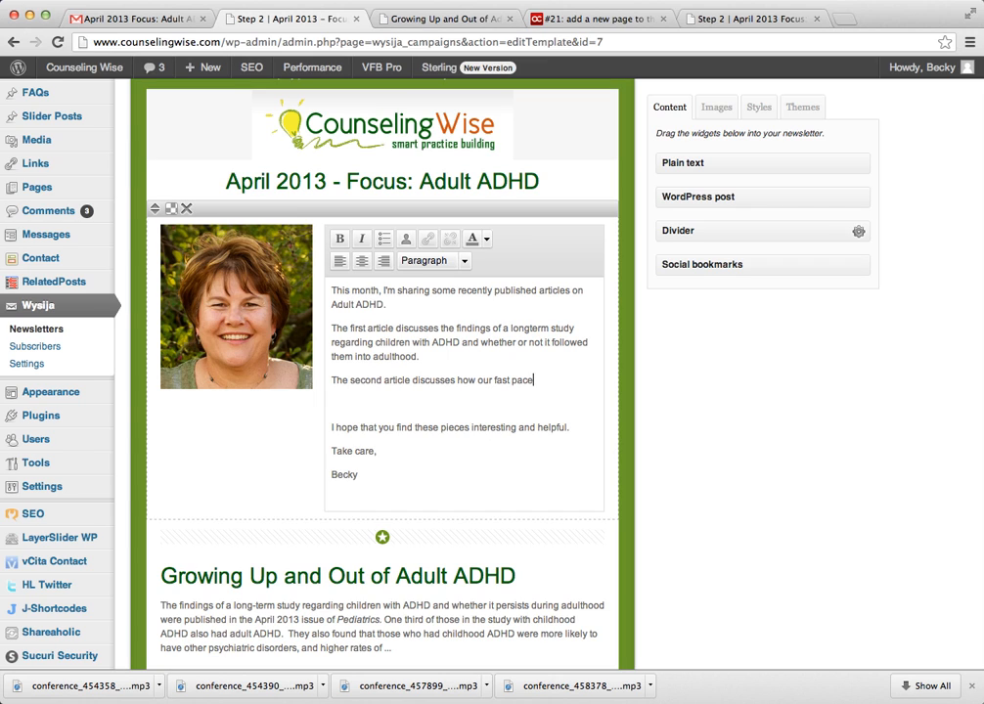
type("d lives and overuse of te")
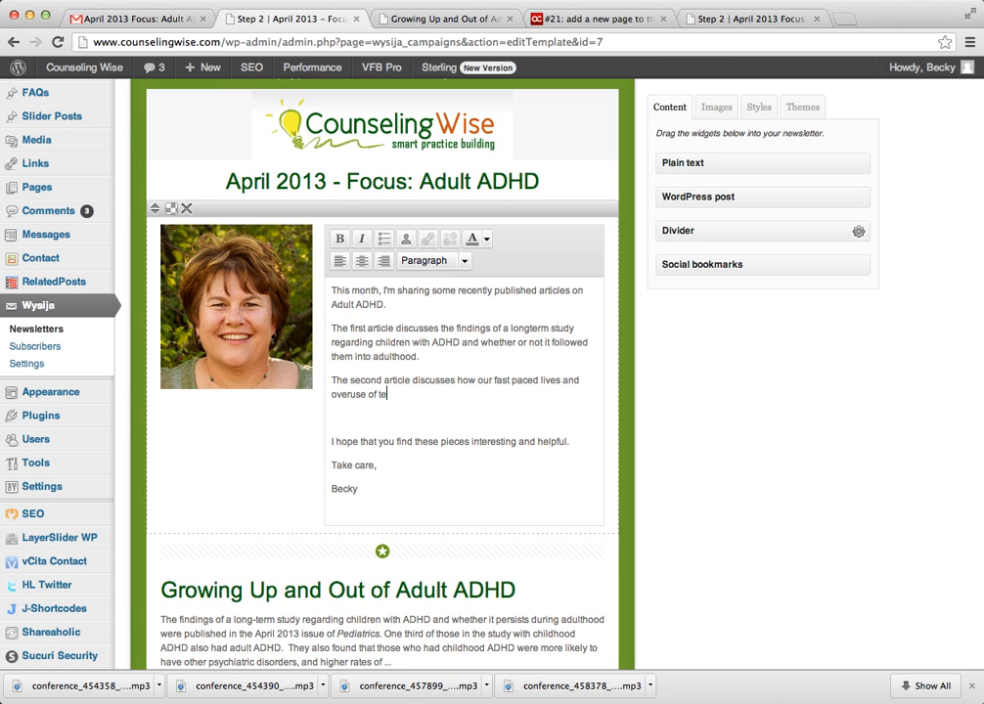
type("chnical")
key("BackSpace")
key("BackSpace")
type("ology is actually impac")
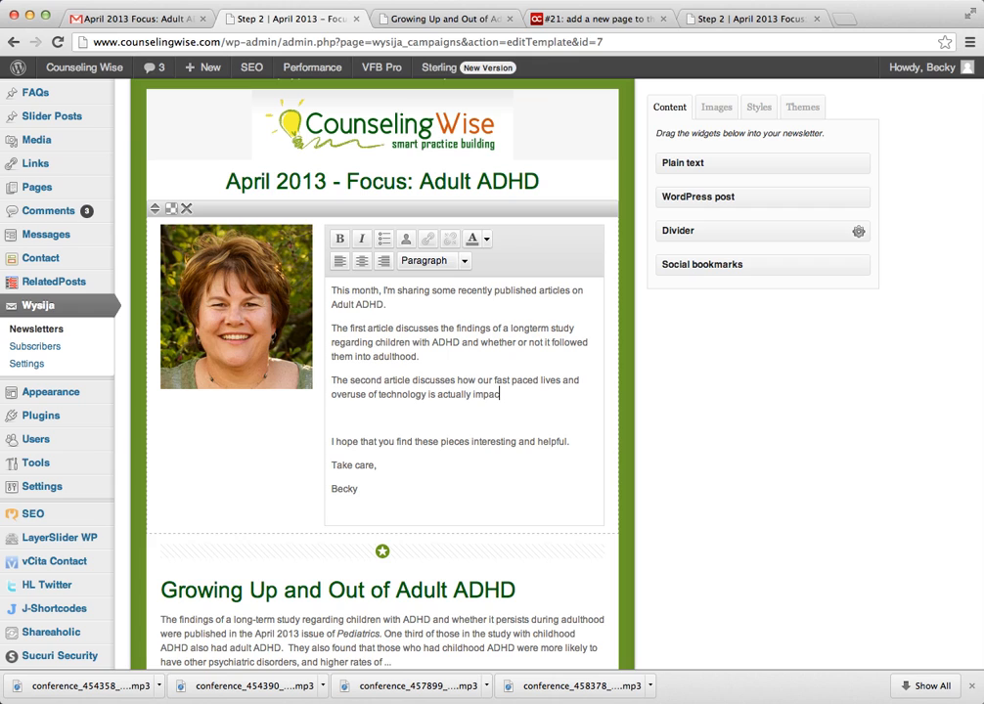
type("ting our attention")
type(" spans, neg")
type("atively.")
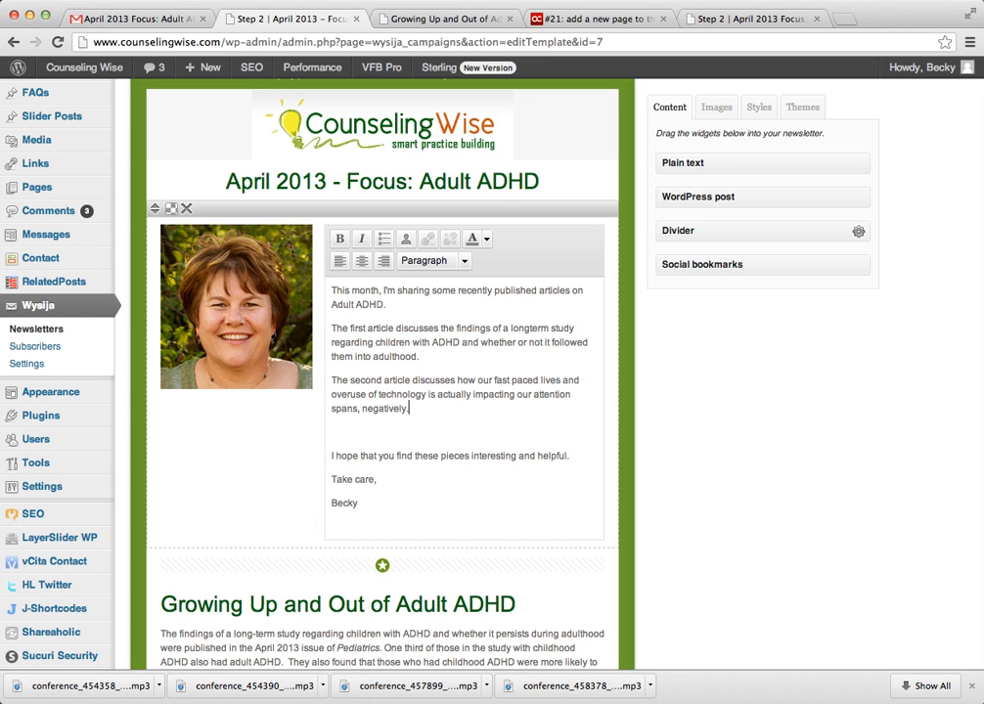
Step: Add "Finally, the third article reviews a book", naming its clinical psychologist author and the title "More Attention, Less Deficit: Success Strategies for Adults with ADHD"
key("Return")
type("F")
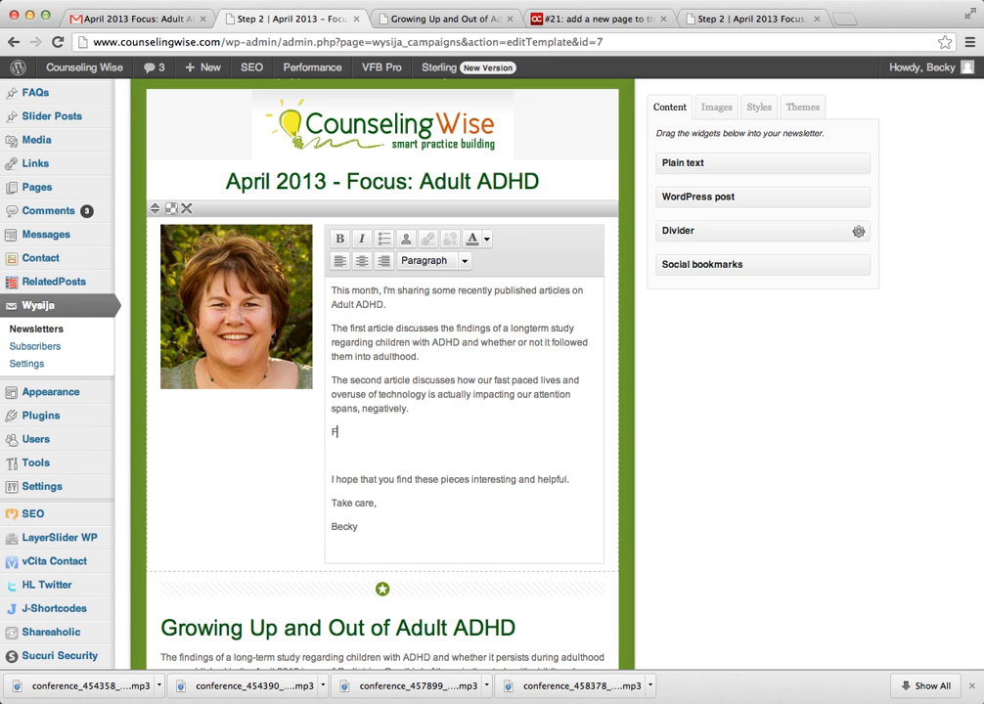
type("inally, the third article g")
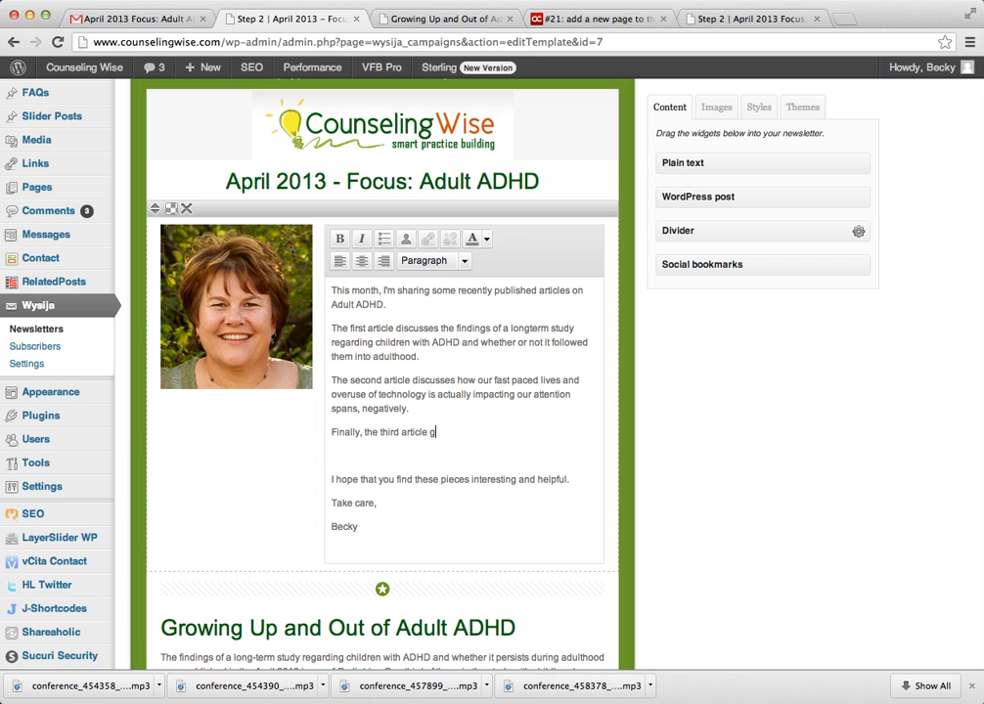
type("ivreviews a book")
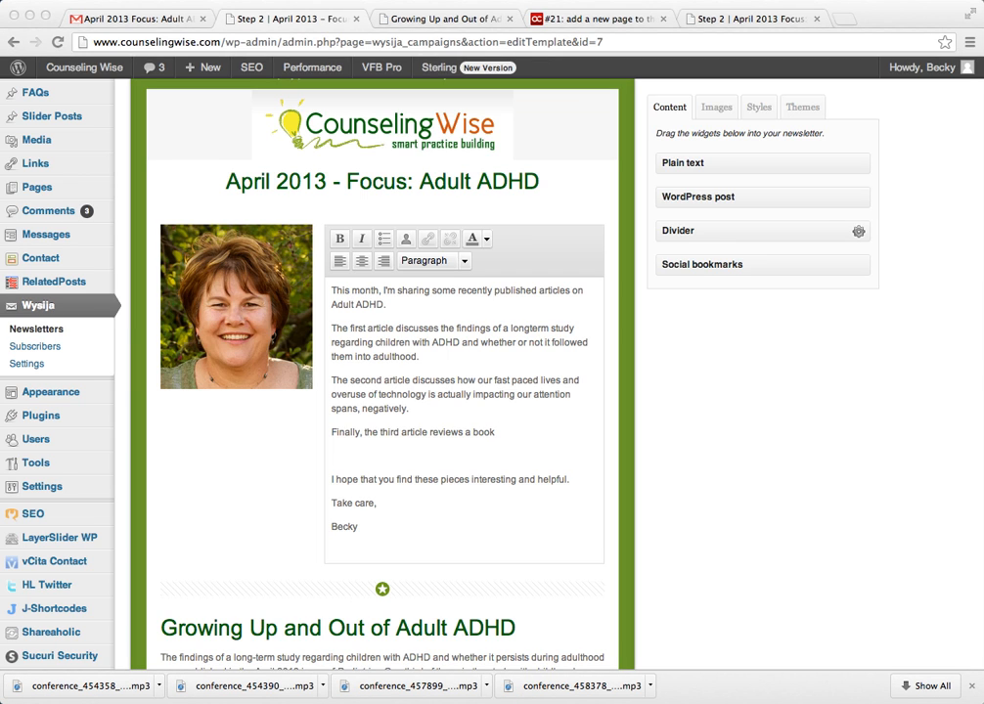
left_click(505, 428)
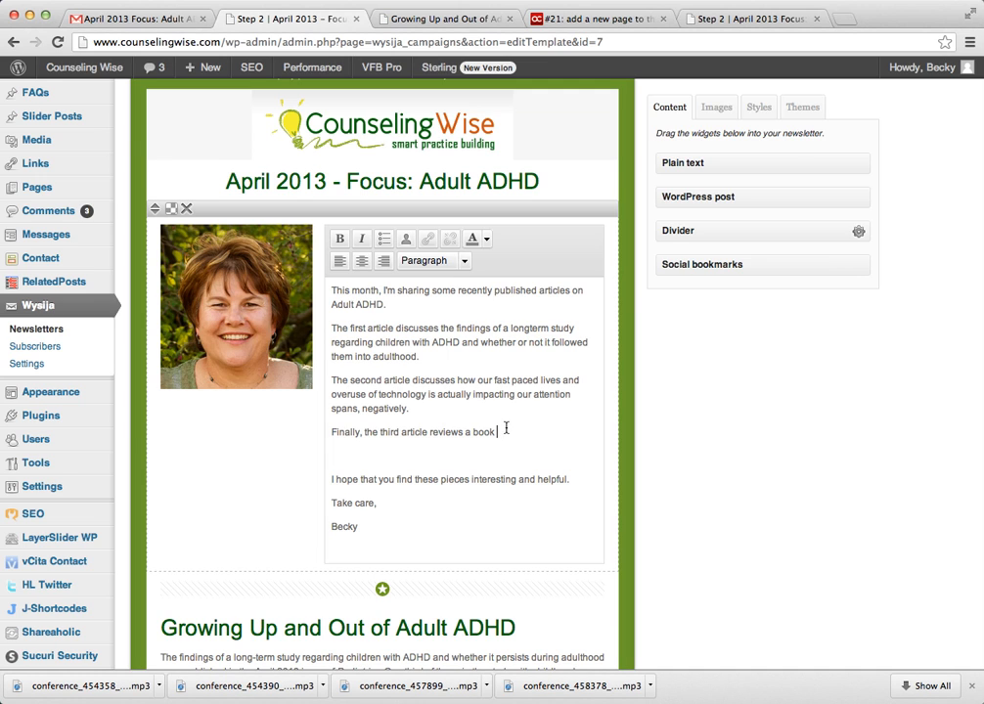
type("by clinical psychologist Ari Tuckman, called More Attention, Less Deficit: Success Strategies for Adults with ADHD")
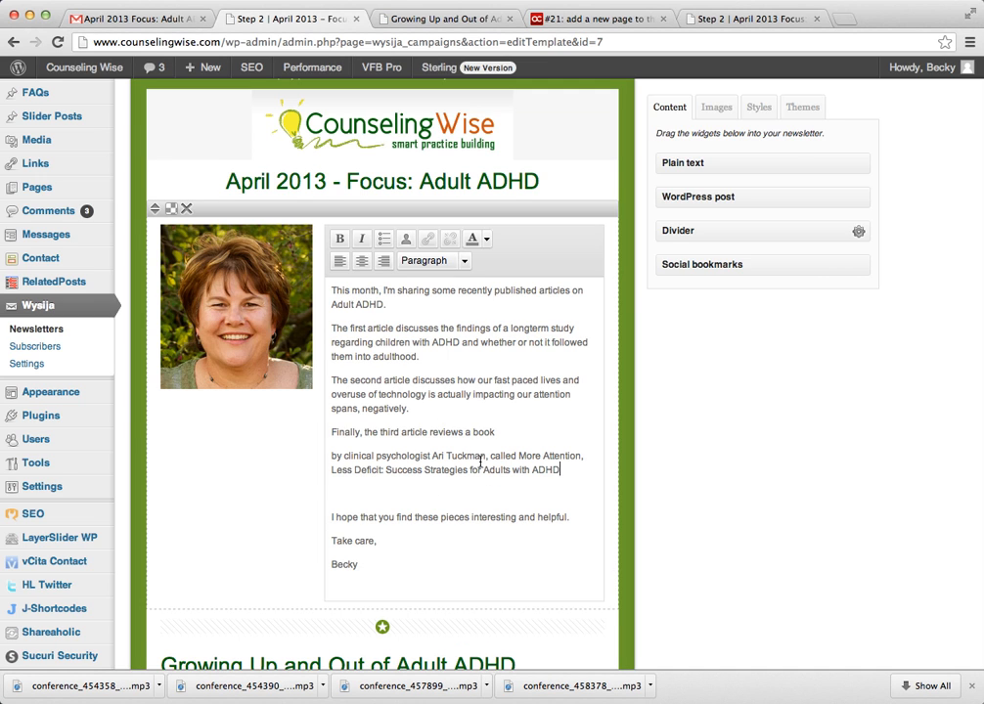
left_click(510, 434)
key("Delete")
left_click(503, 469)
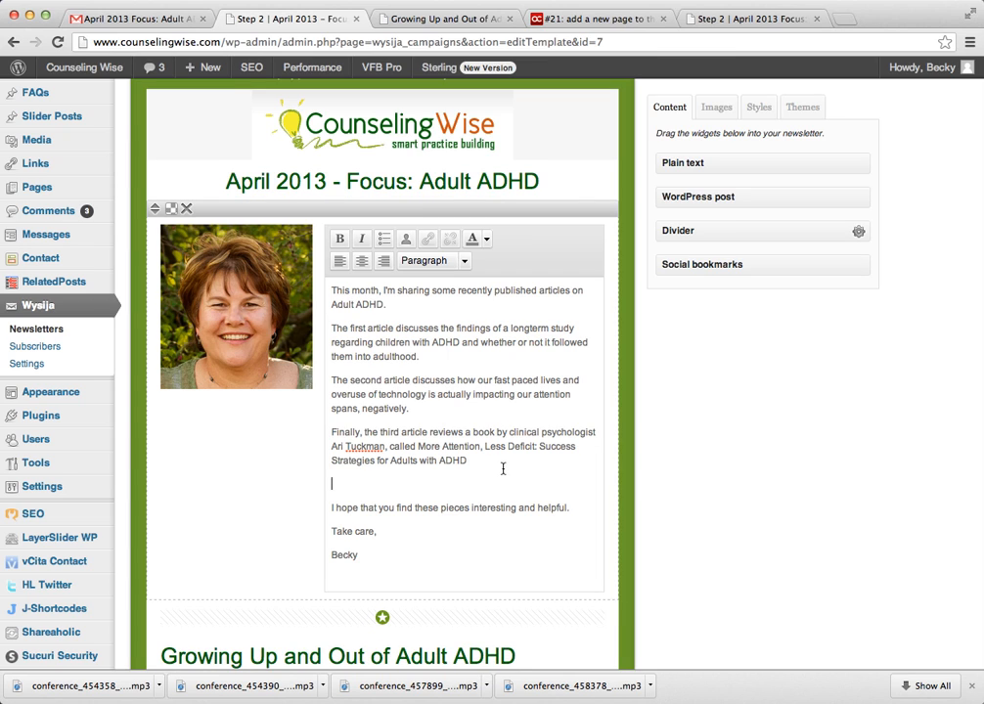
Step: Append "It gives some great tips on how you can best utilize therapy if you suffer from ADHD." and remove the blank paragraph below
left_click(467, 461)
type("It tive")
key("BackSpace")
key("BackSpace")
key("BackSpace")
key("BackSpace")
key("BackSpace")
type("gives some great tips on how ")
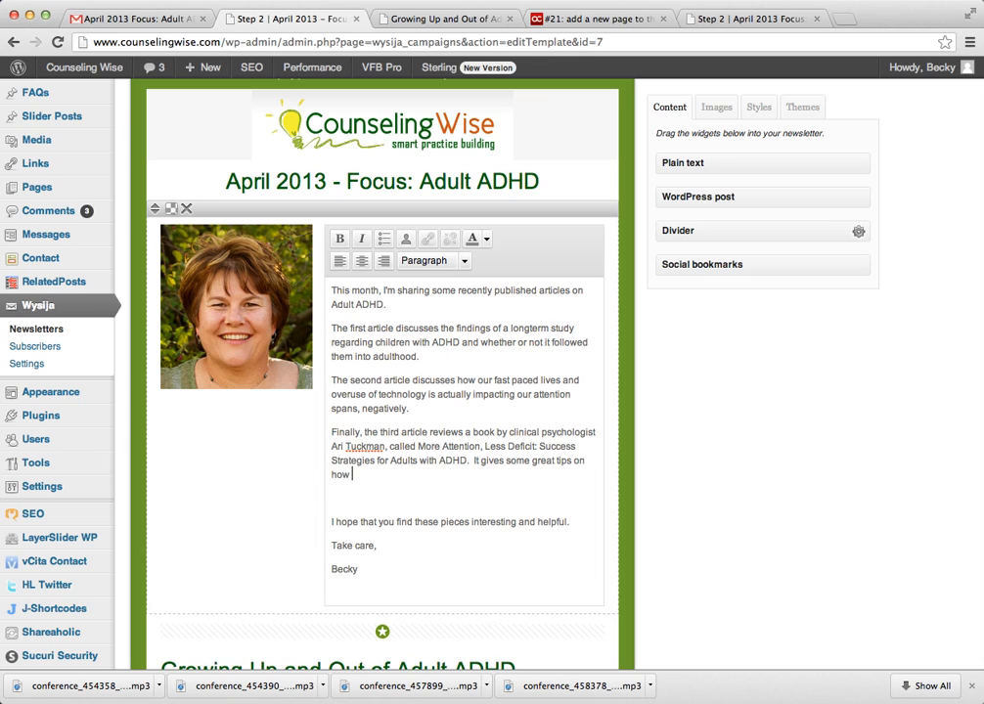
type("you can best utilize htera")
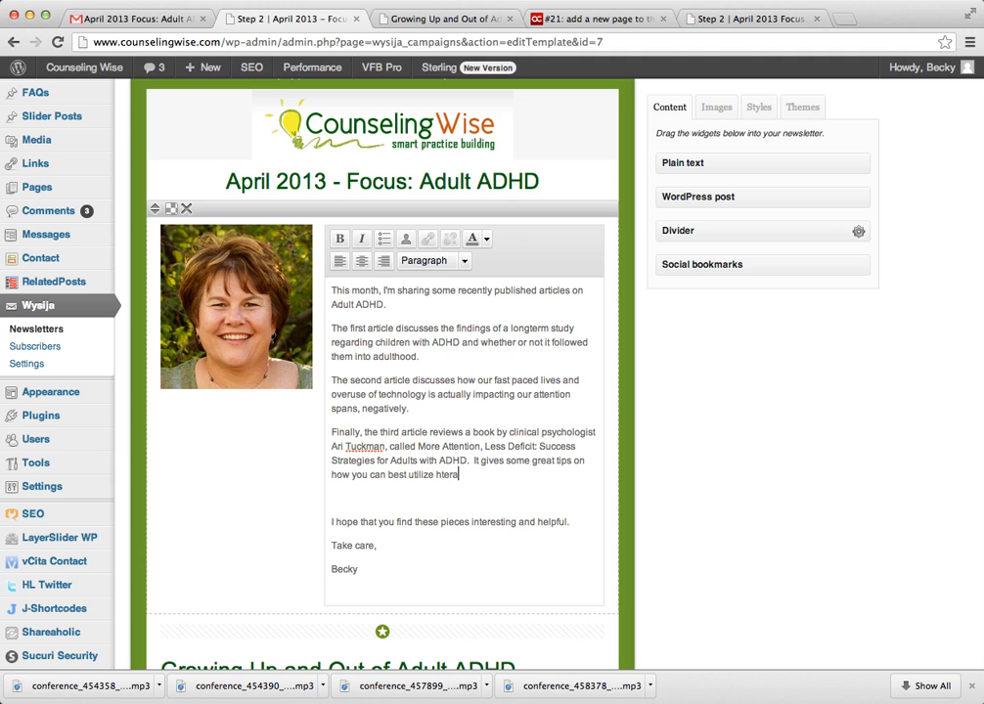
key("BackSpace")
key("BackSpace")
key("BackSpace")
key("BackSpace")
key("BackSpace")
type("therapy if you suffer from ADHD.")
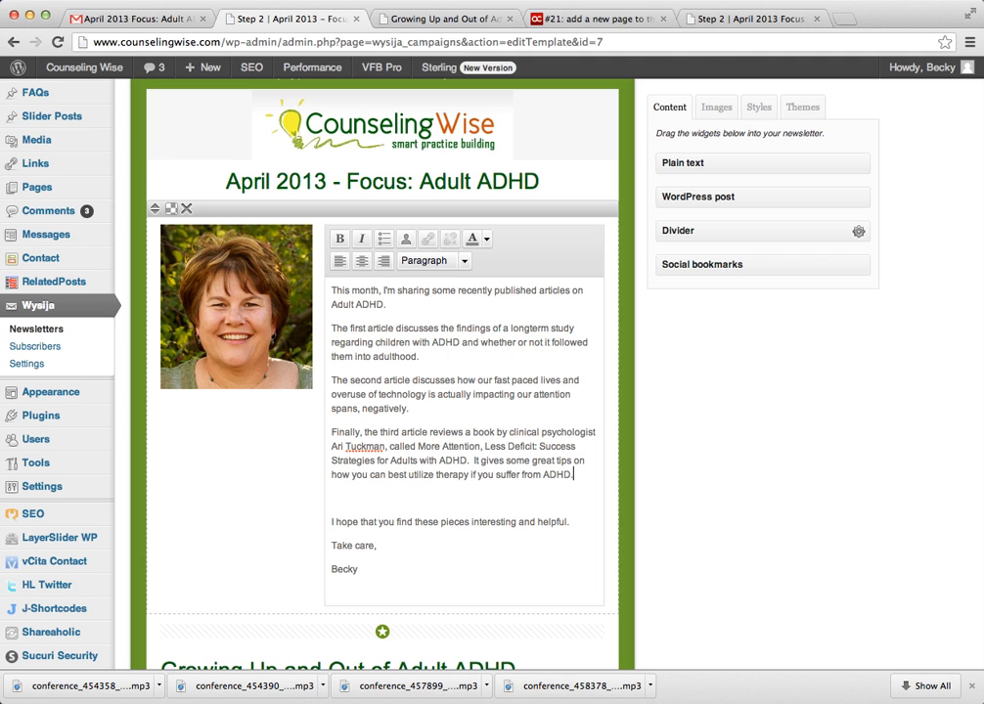
left_click(397, 505)
key("BackSpace")
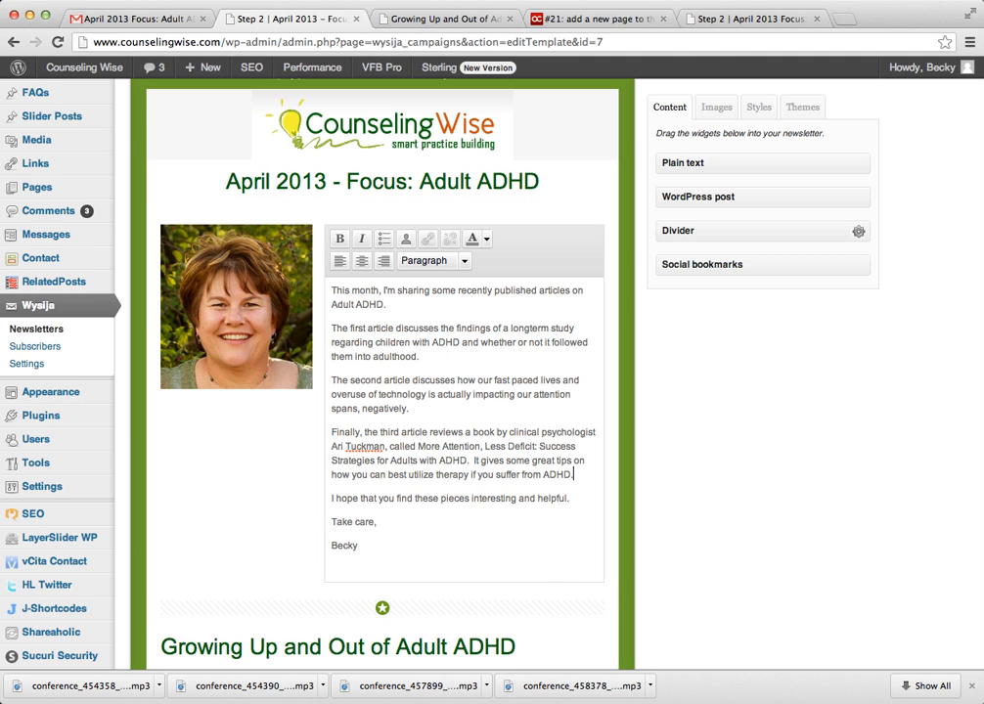
Step: Check the elapsed time on the online stopwatch and send a newsletter preview to the filled-in e-mail address
left_click(755, 697)
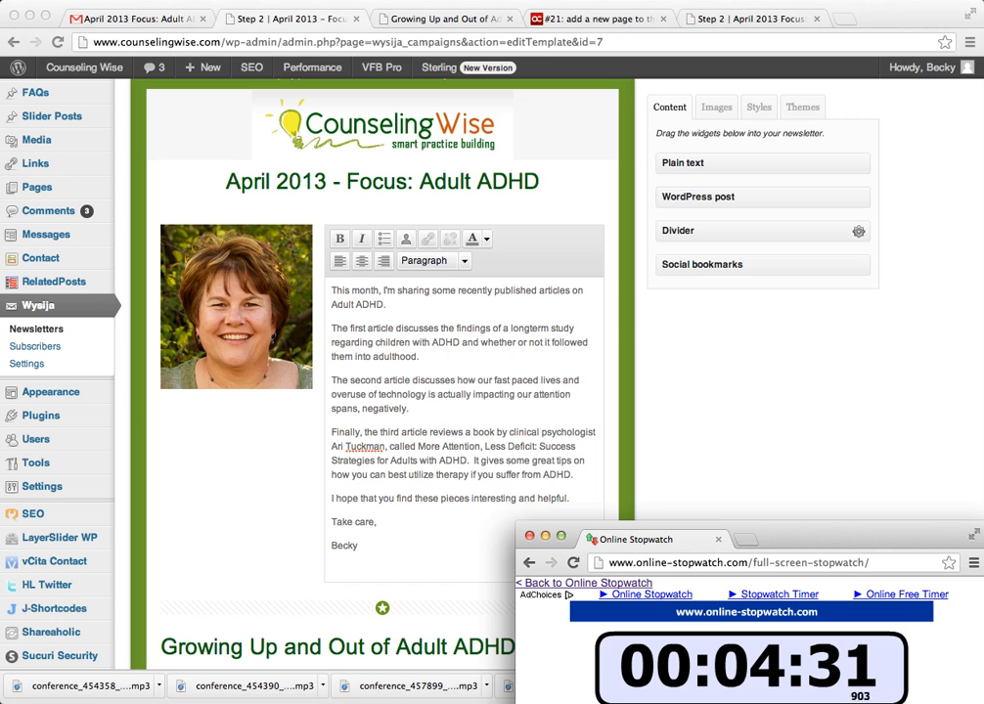
left_click(465, 545)
scroll(467, 470, "down", 7)
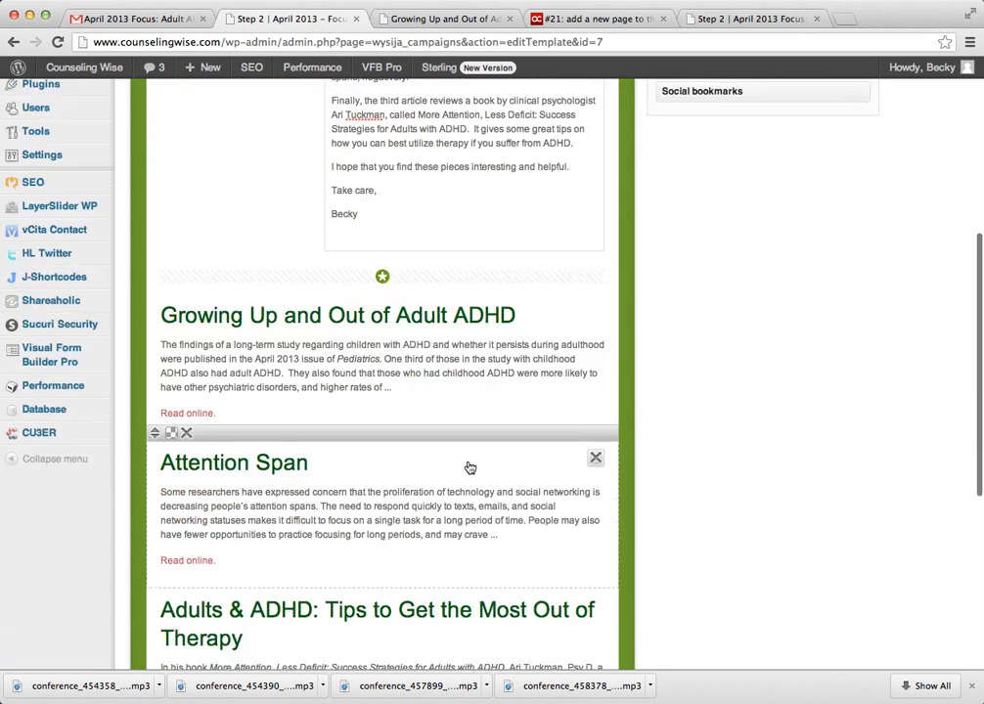
scroll(469, 468, "down", 8)
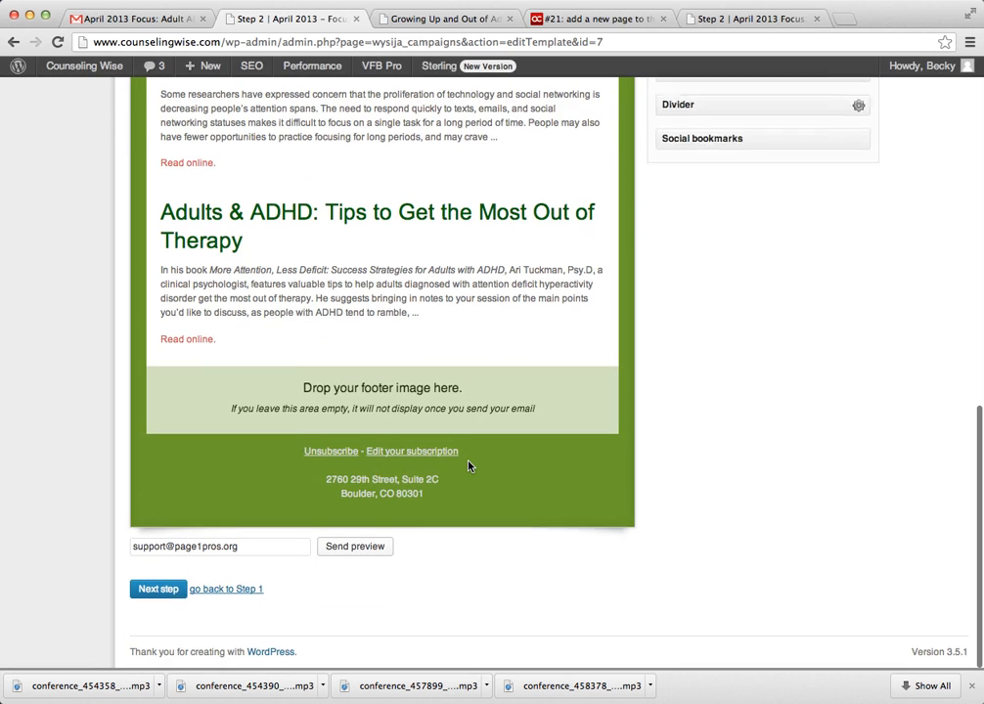
left_click(353, 551)
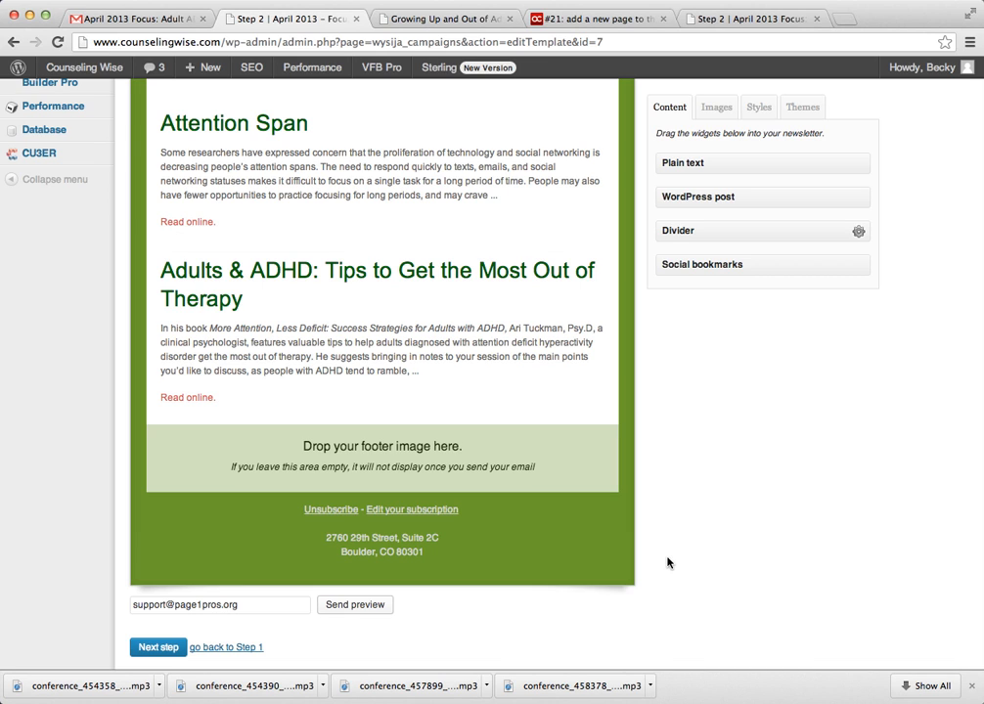
Step: Check the stopwatch again, switch to Gmail and examine the layout and introduction of the received newsletter preview
key("super+grave")
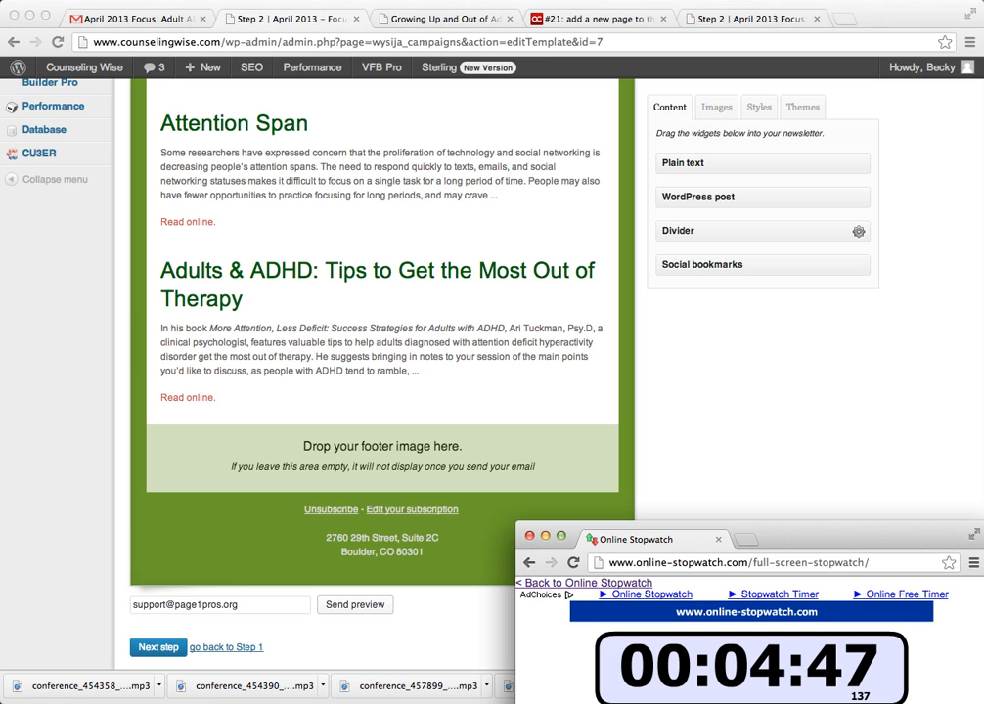
left_click(334, 398)
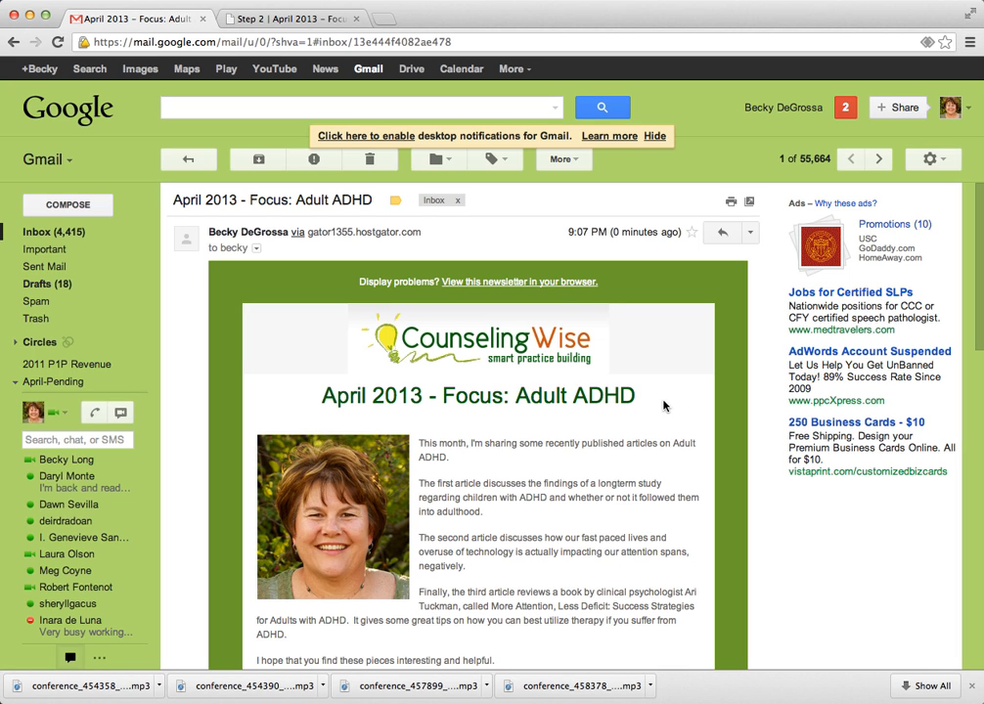
scroll(627, 372, "down", 2)
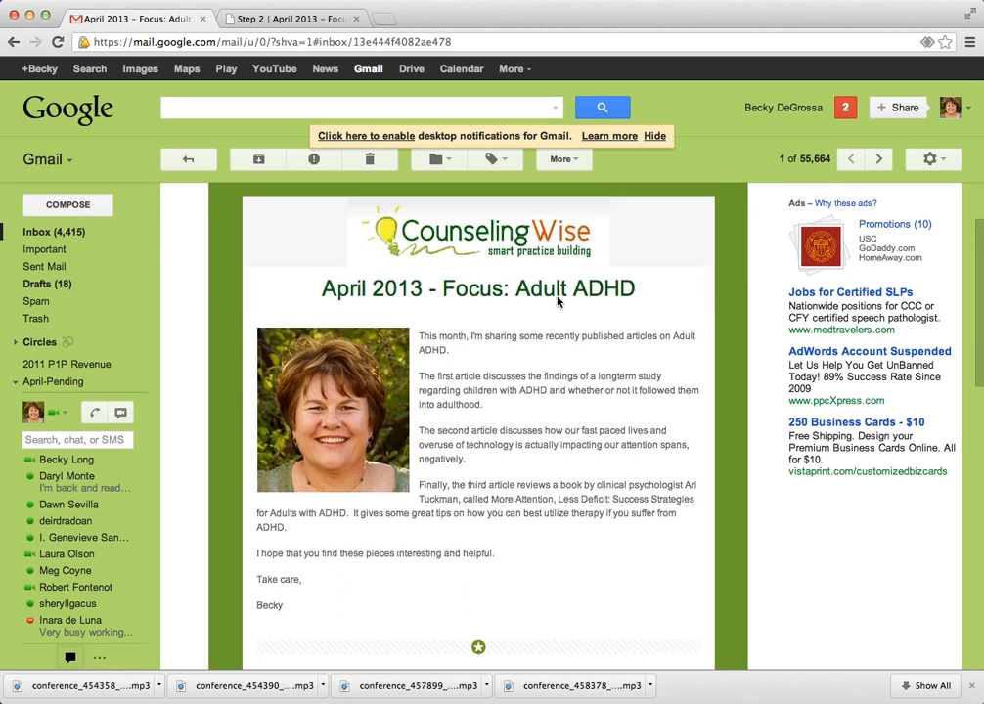
Step: Review the newsletter preview from its sender details through the article excerpts to the footer, and open the full "Growing Up and Out of Adult ADHD" post
scroll(558, 301, "up", 2)
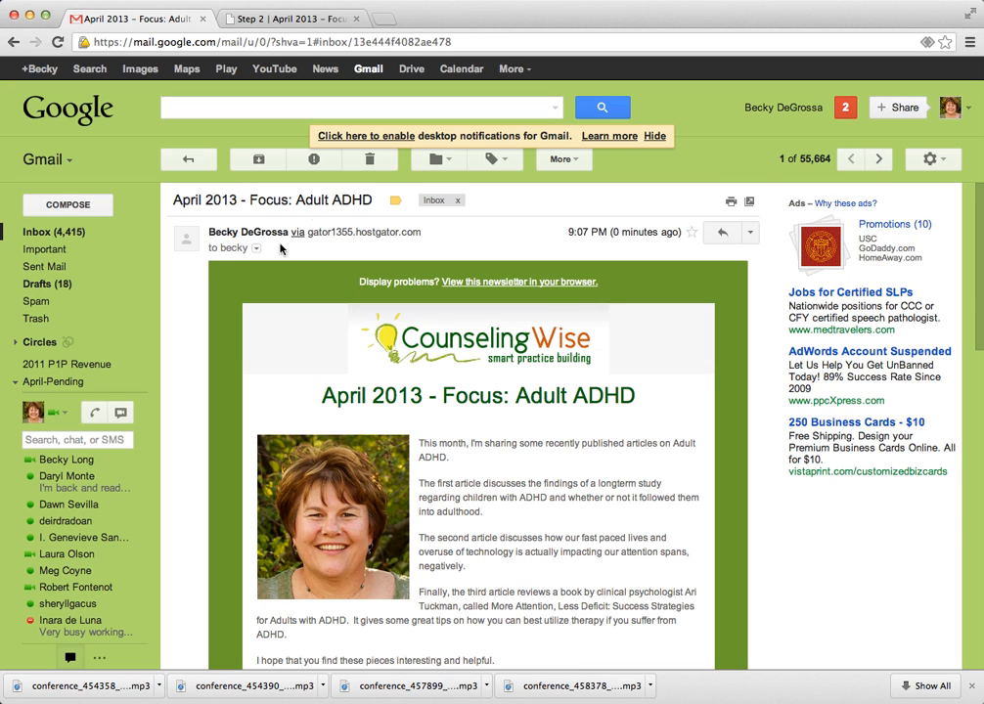
scroll(380, 250, "down", 1)
scroll(380, 250, "down", 3)
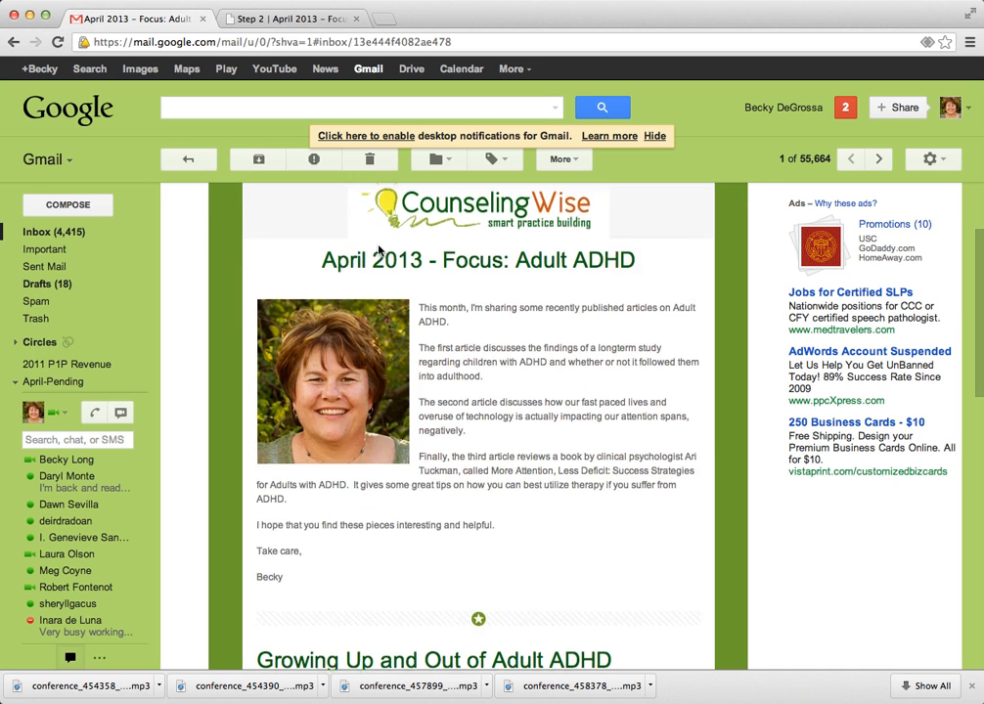
scroll(379, 250, "up", 1)
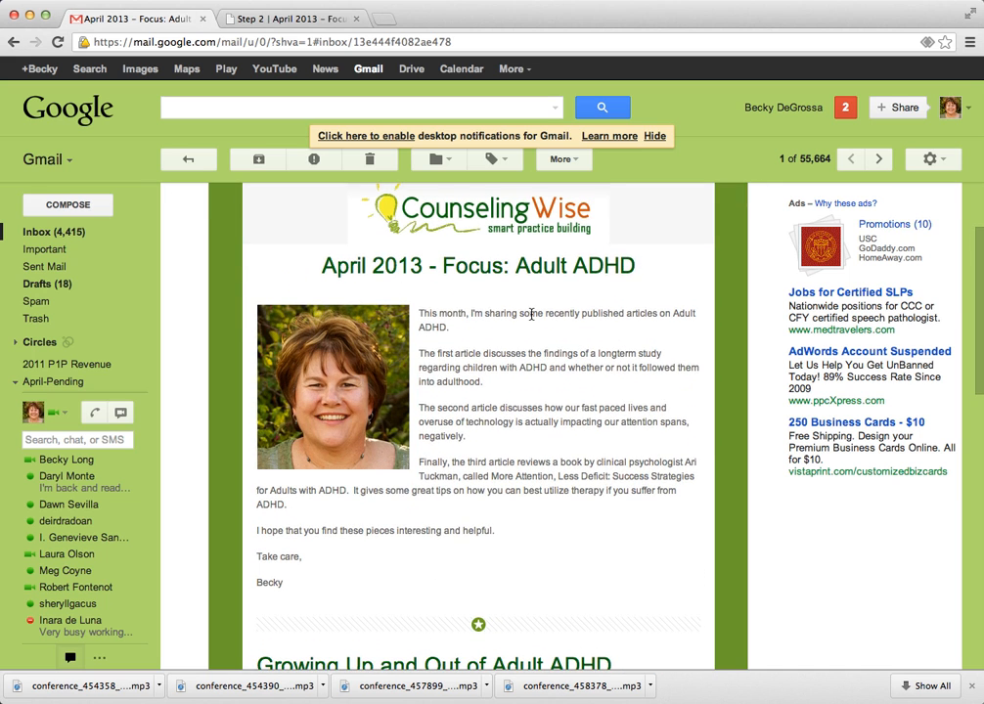
scroll(531, 314, "down", 6)
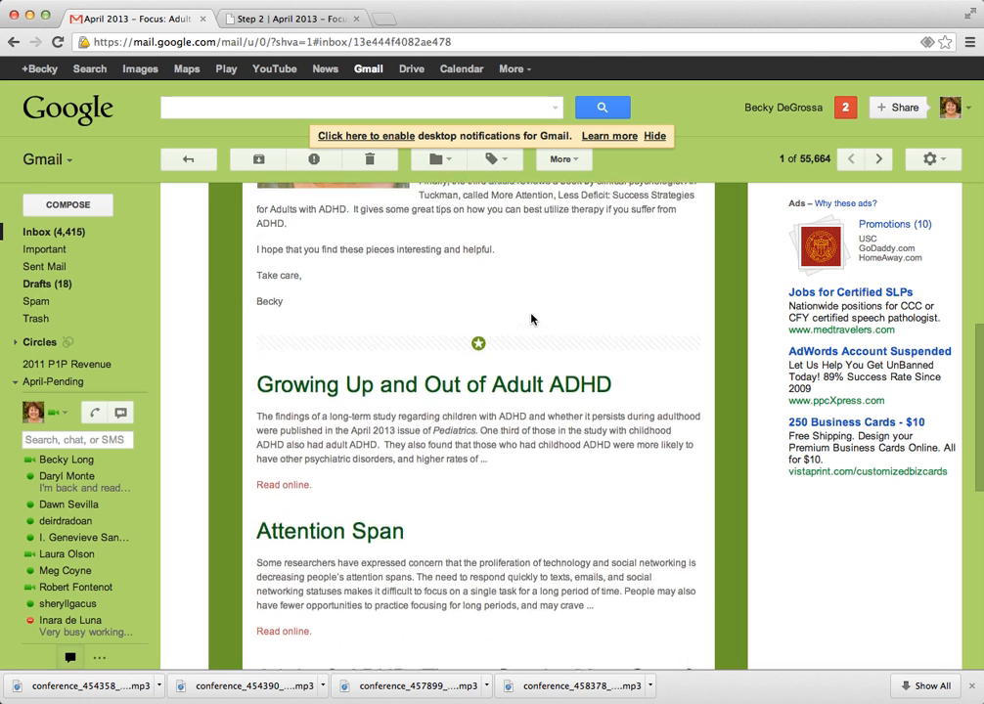
scroll(531, 319, "down", 6)
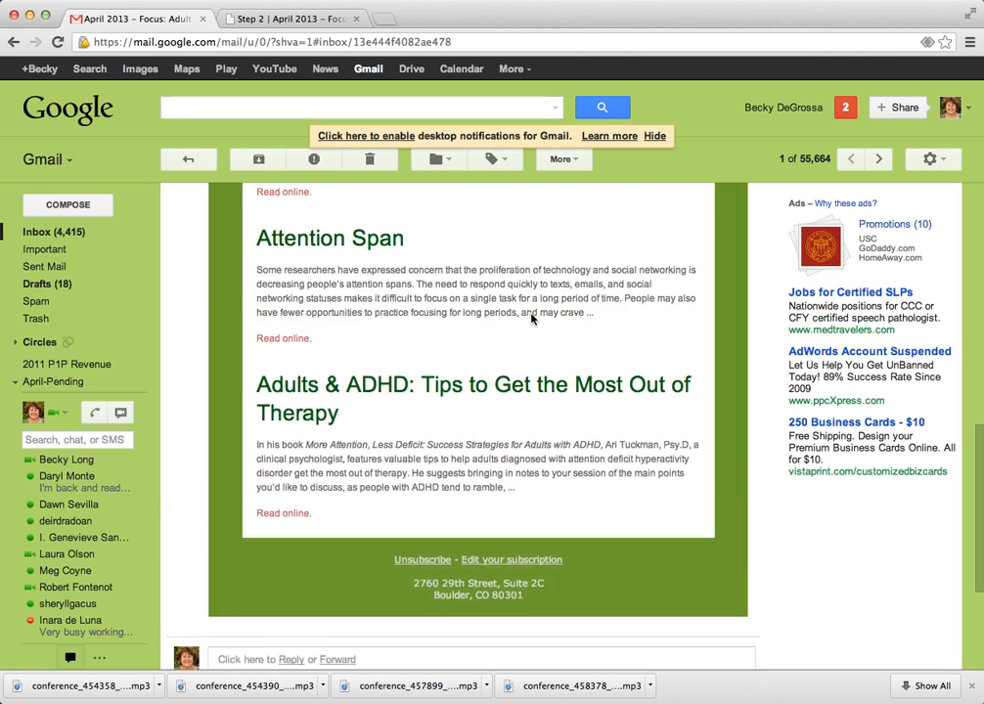
scroll(532, 317, "up", 5)
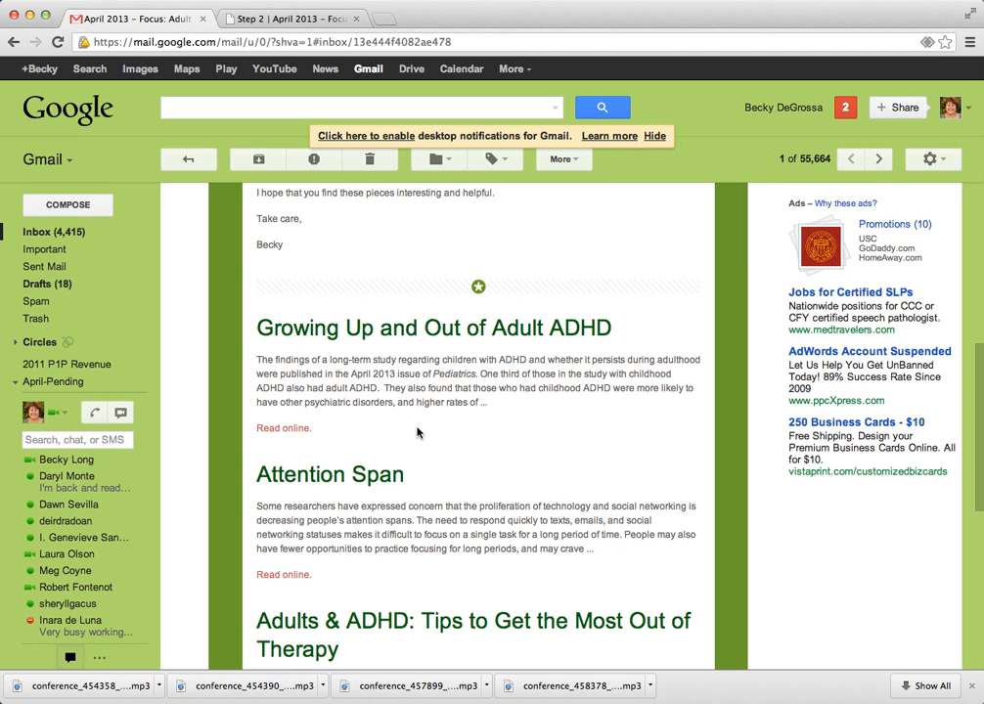
left_click(274, 432)
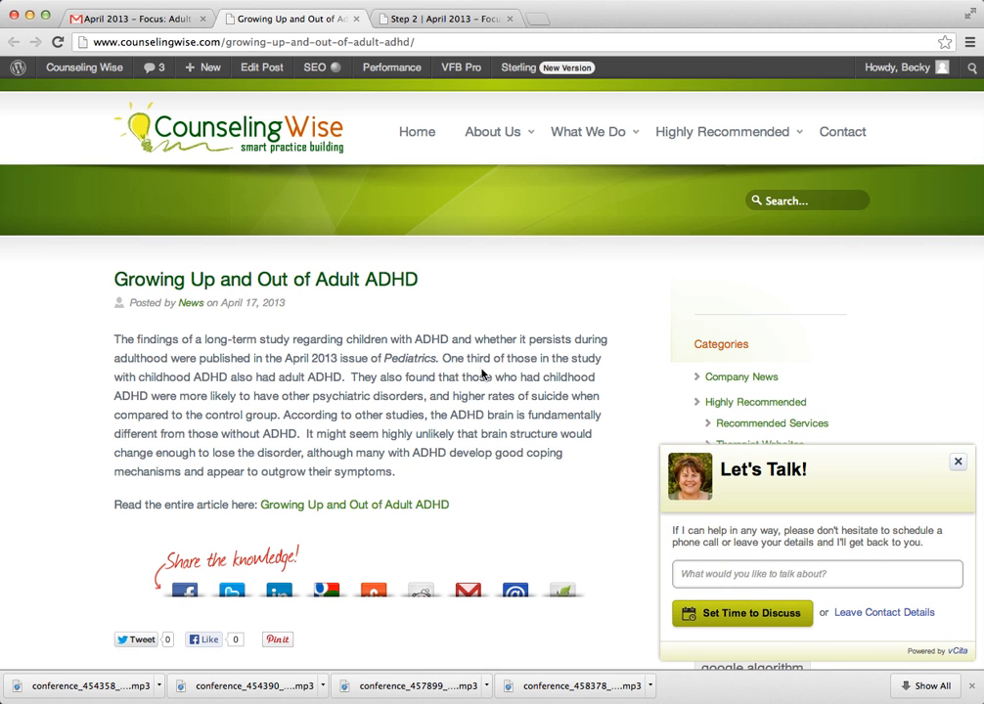
Step: Return to the Gmail preview, open the full "Attention Span" post and examine its page with the "Let's Talk!" pop-up dismissed
left_click(108, 18)
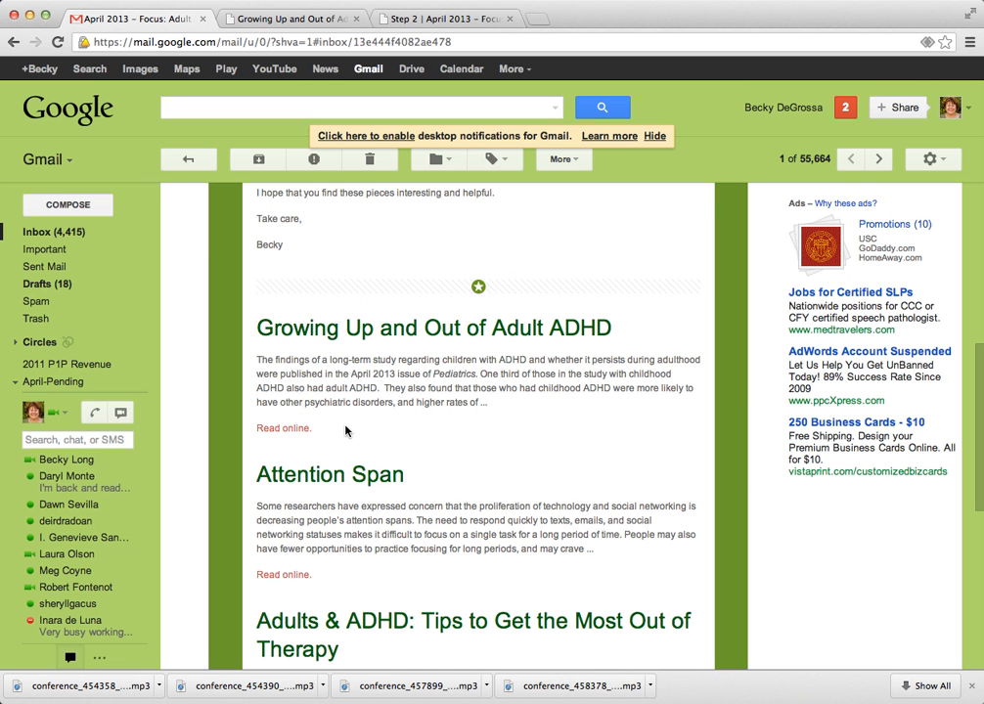
left_click(282, 575)
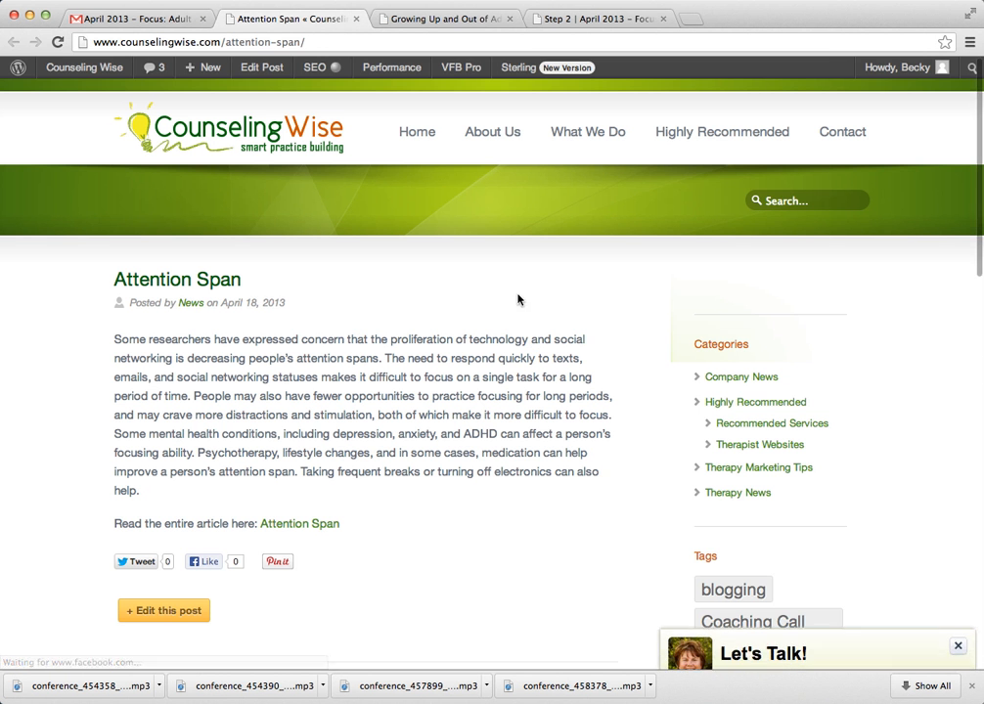
scroll(492, 335, "down", 5)
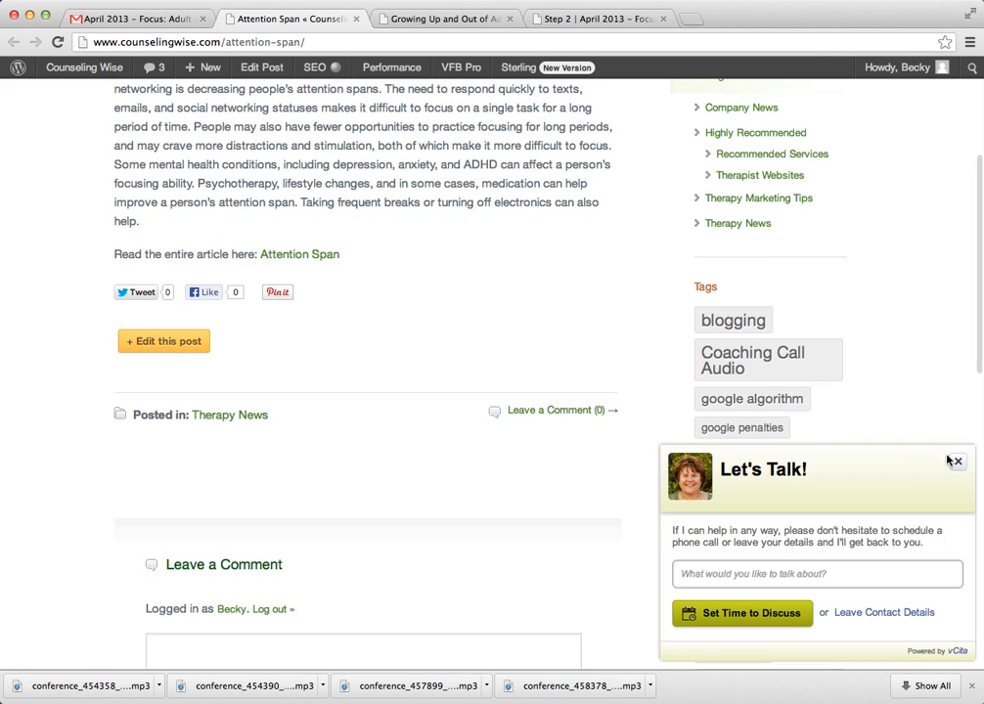
left_click(959, 461)
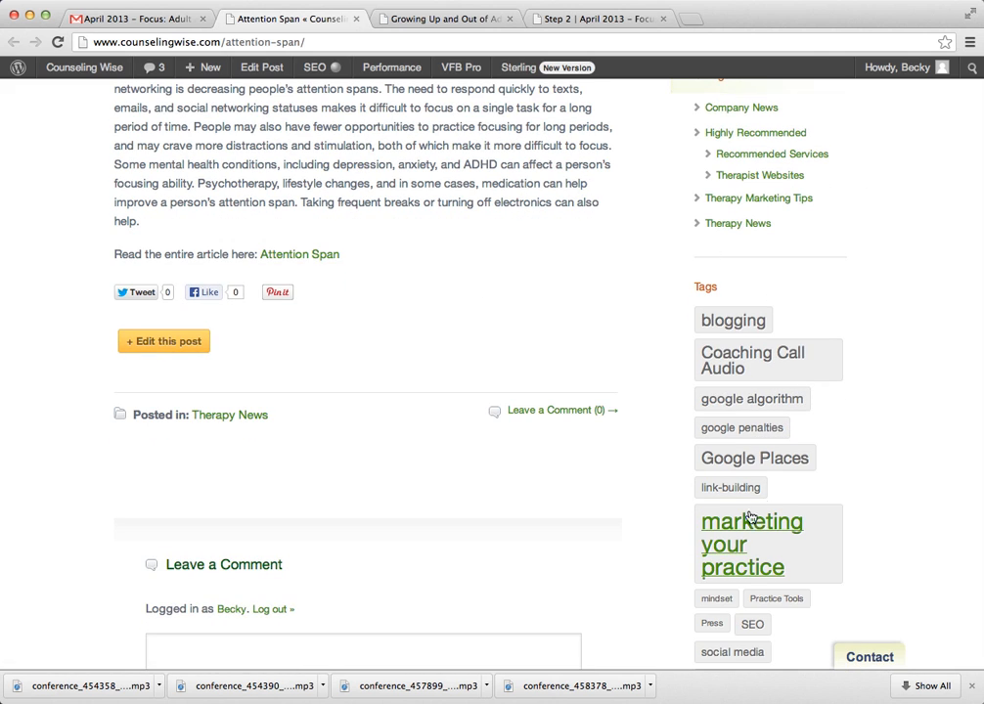
scroll(527, 322, "up", 4)
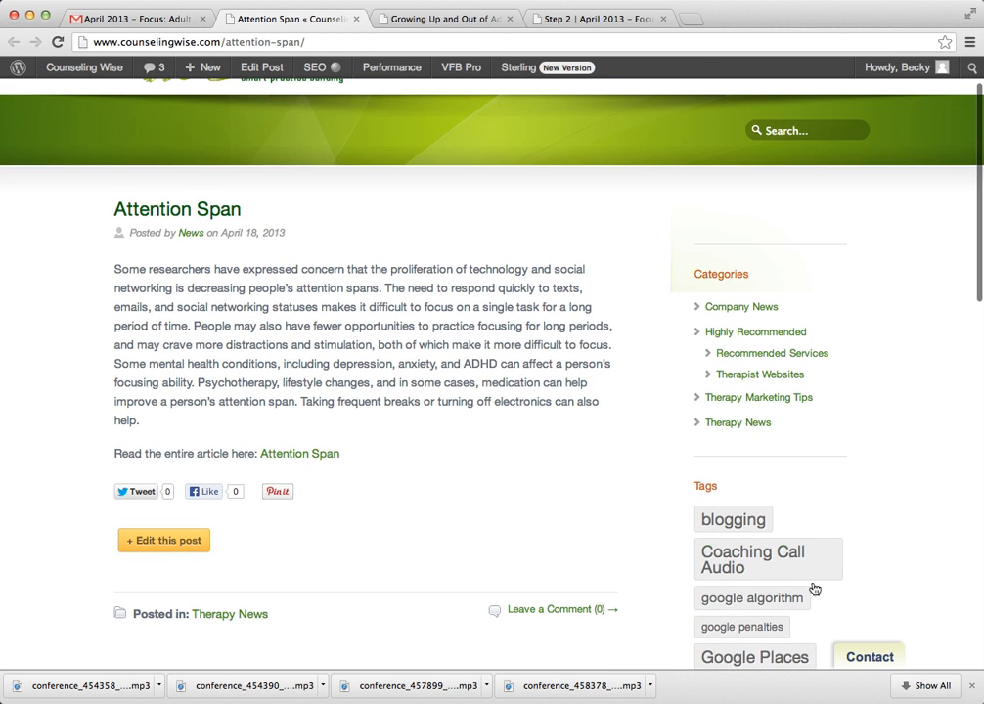
scroll(538, 531, "up", 2)
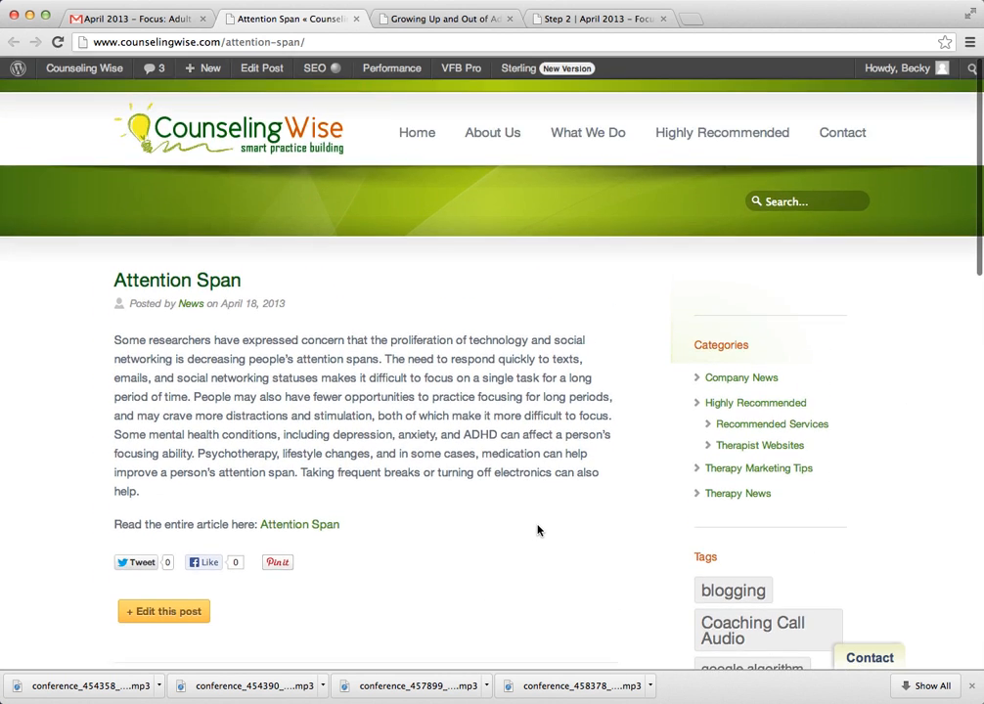